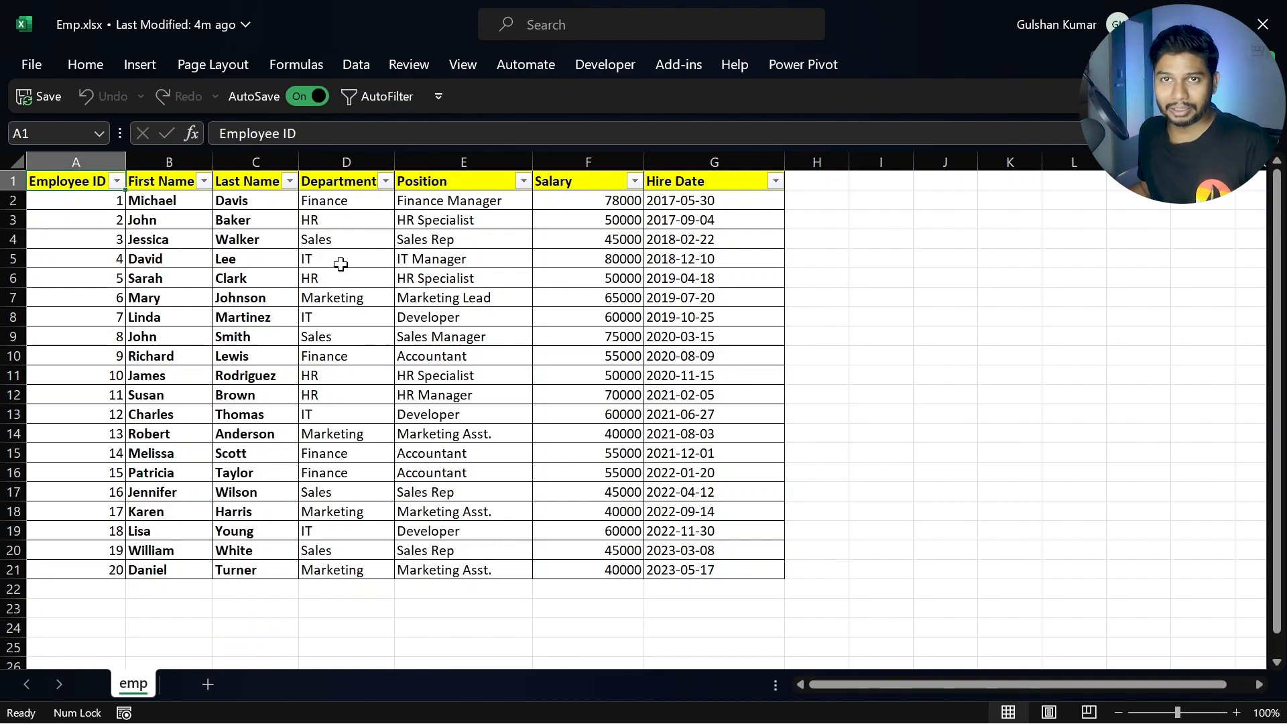
{"action": "left_click", "coordinate": [977, 293]}
{"action": "left_click_drag", "start_coordinate": [287, 299], "coordinate": [552, 436]}
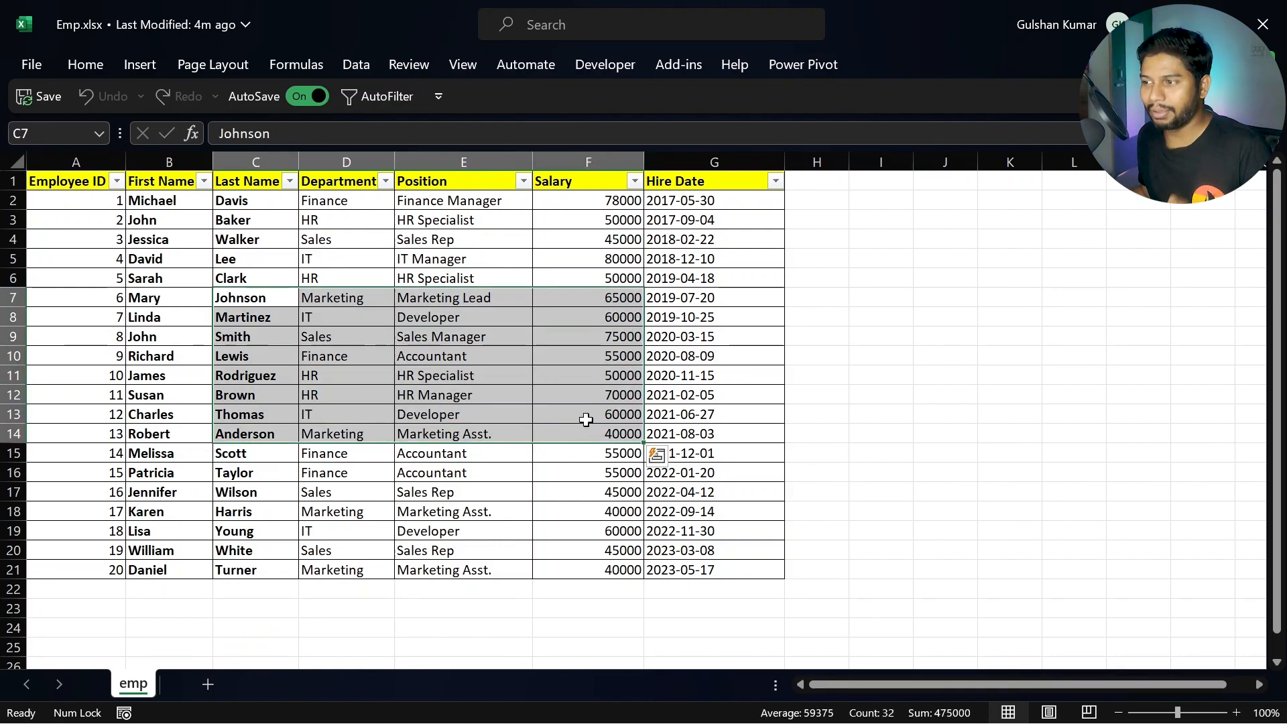
{"action": "left_click", "coordinate": [686, 333]}
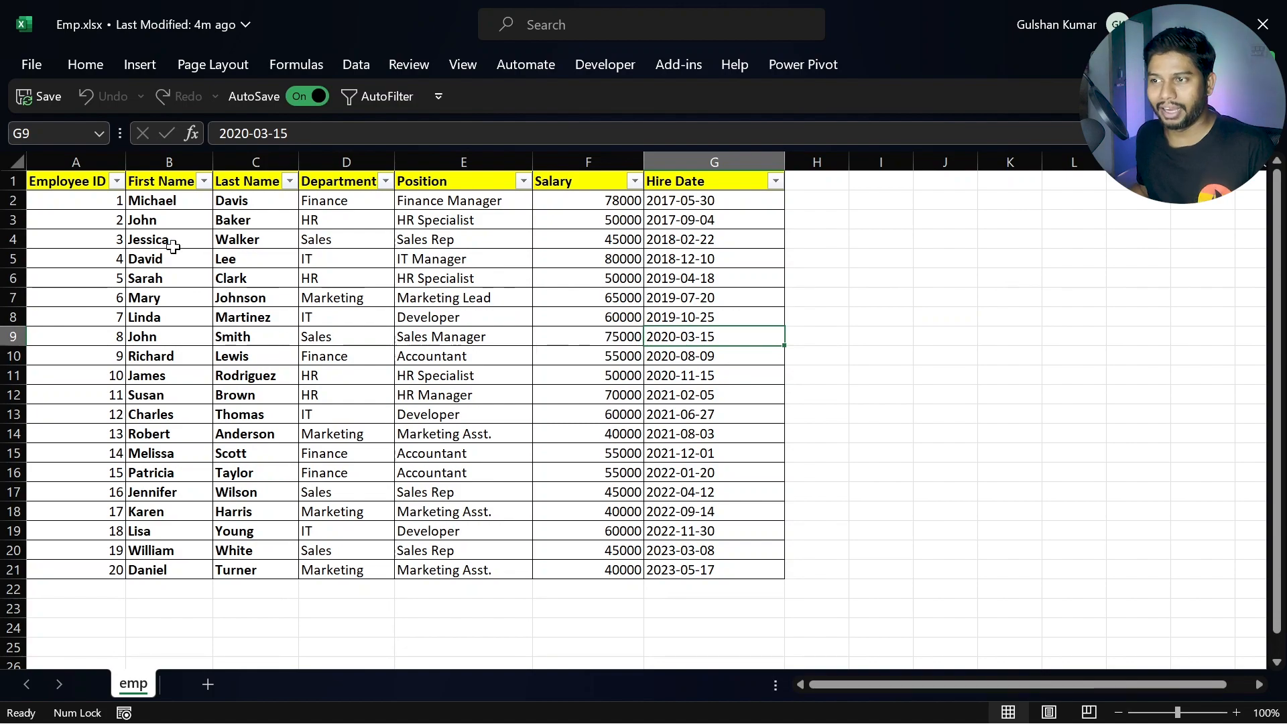
Convert the employee data in A1:G21 into a table with headers
{"action": "left_click_drag", "start_coordinate": [66, 192], "coordinate": [731, 568]}
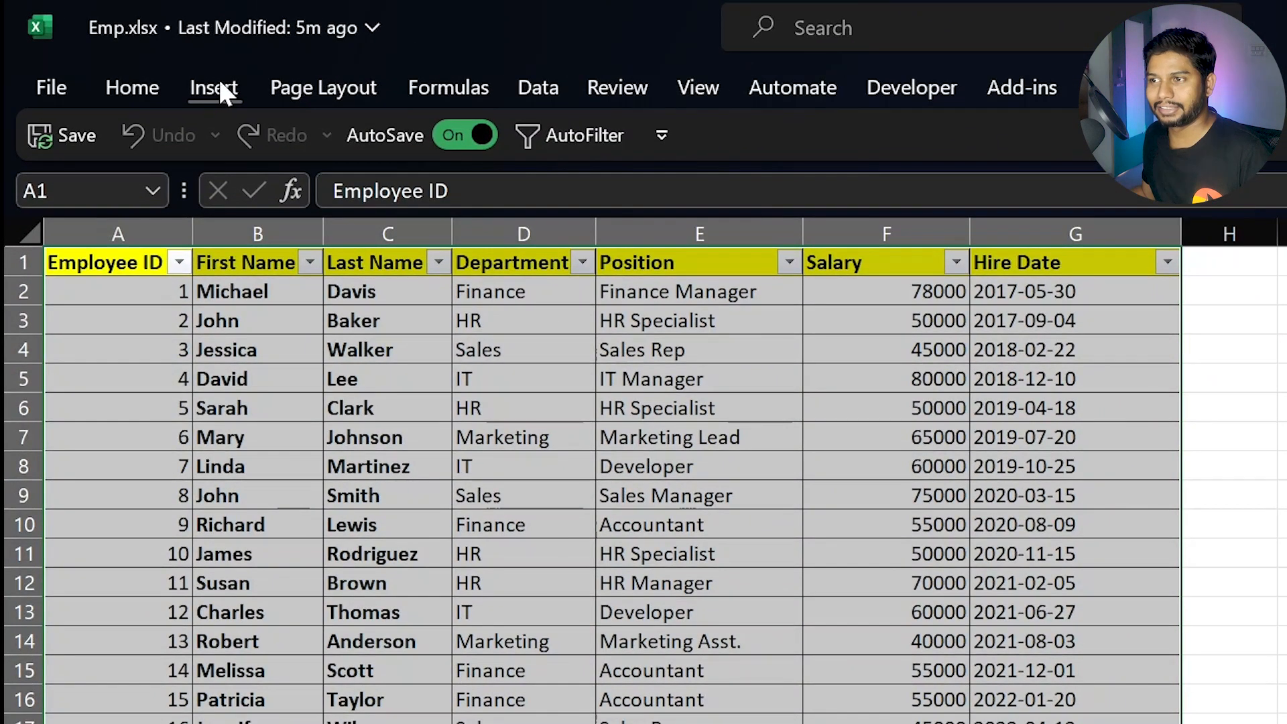
{"action": "left_click", "coordinate": [140, 59]}
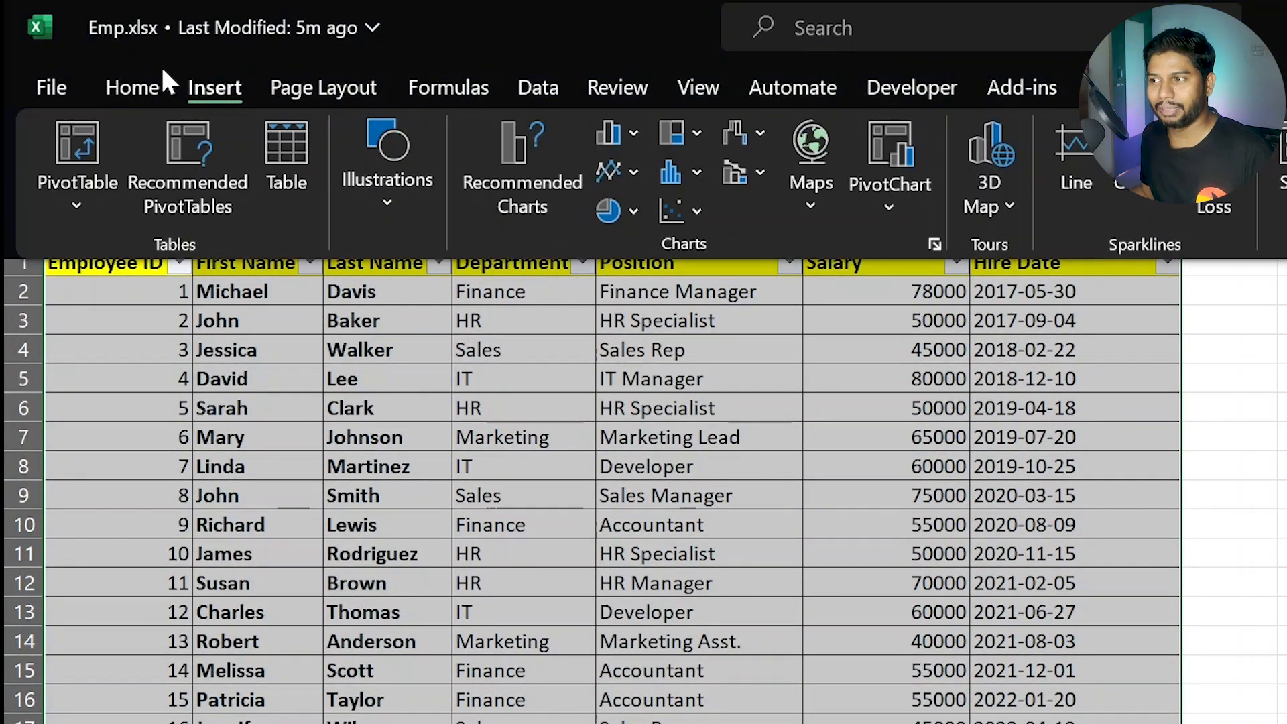
{"action": "left_click", "coordinate": [279, 151]}
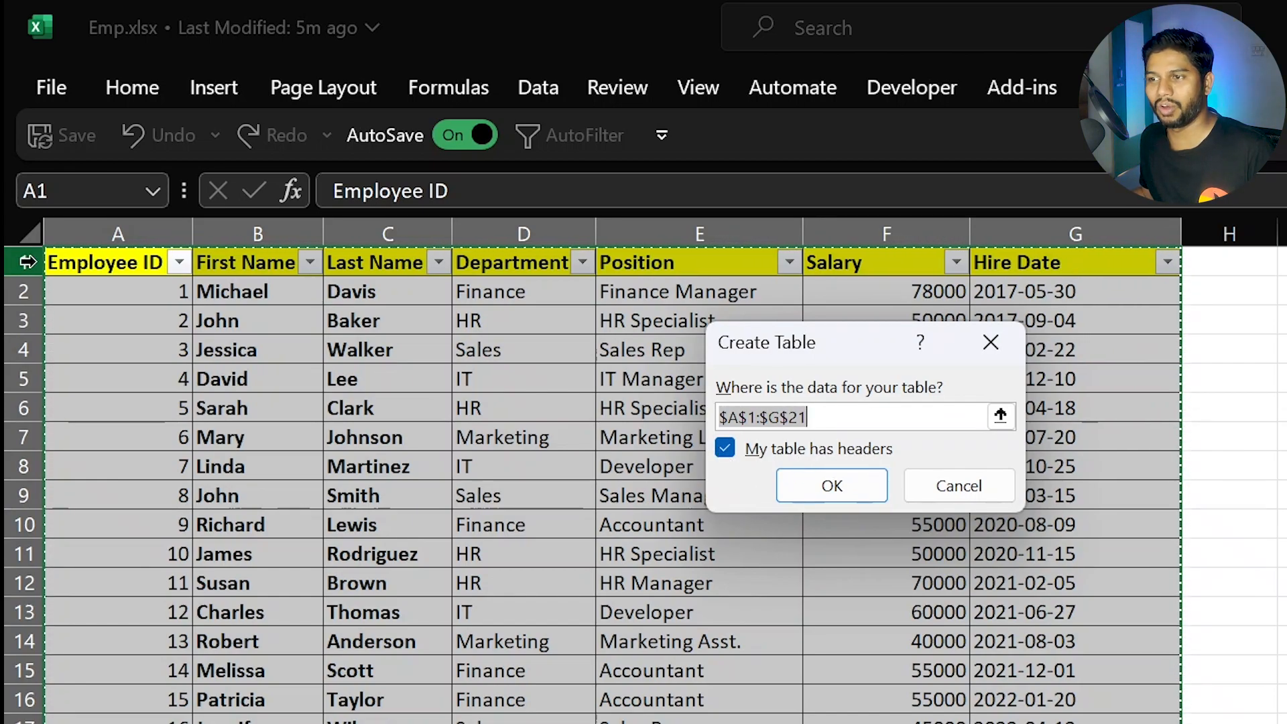
{"action": "left_click", "coordinate": [818, 485]}
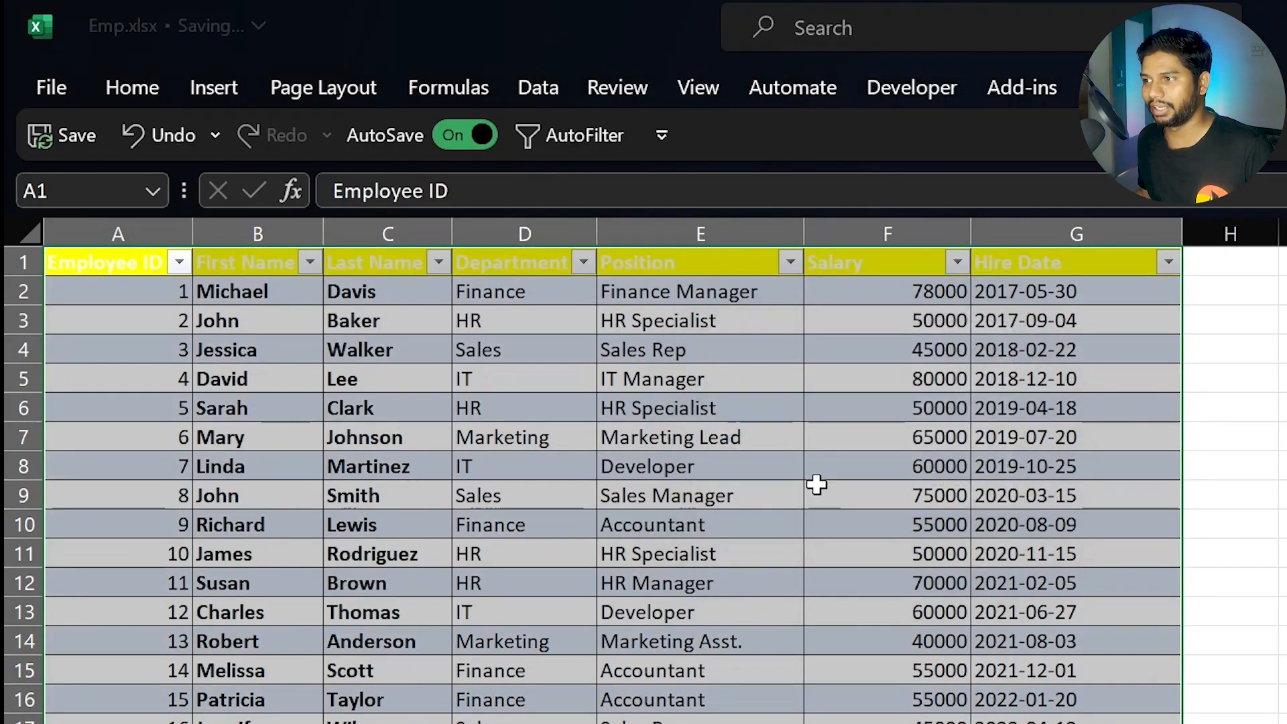
{"action": "left_click", "coordinate": [577, 405]}
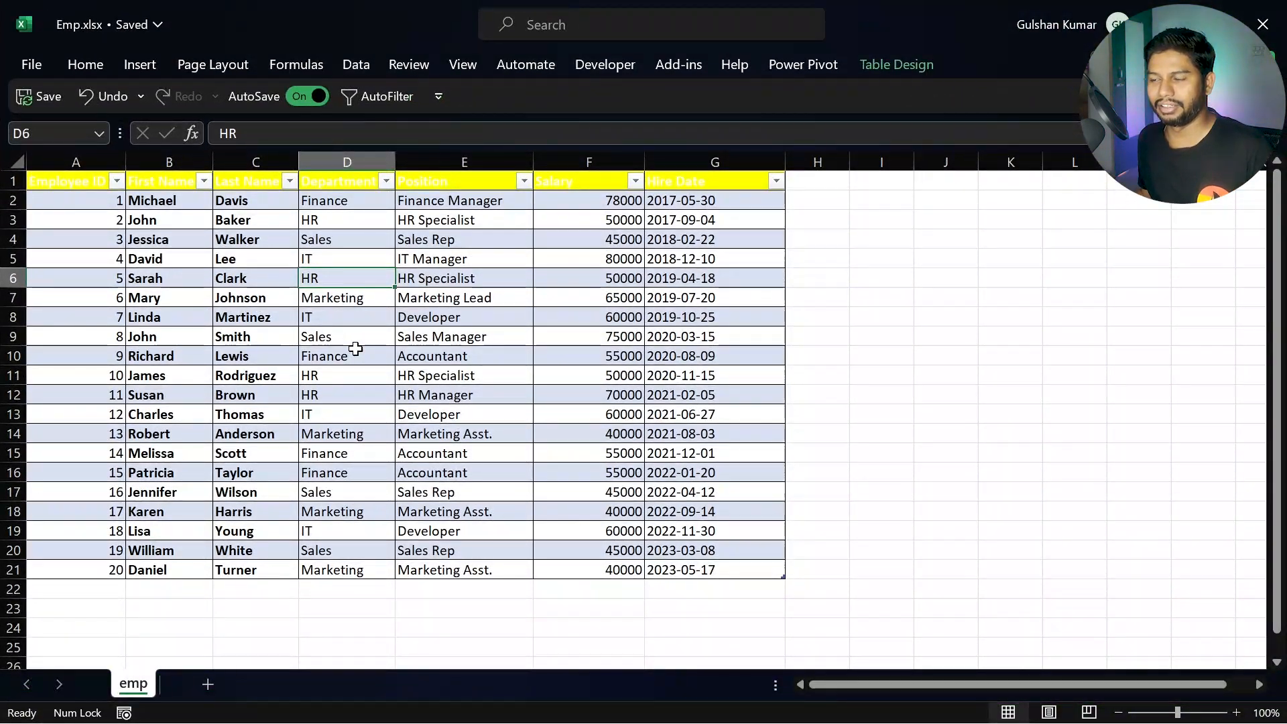
Set the font colour of the table's header row, Employee ID to Hire Date, to black
{"action": "left_click_drag", "start_coordinate": [79, 181], "coordinate": [738, 188]}
{"action": "left_click", "coordinate": [73, 65]}
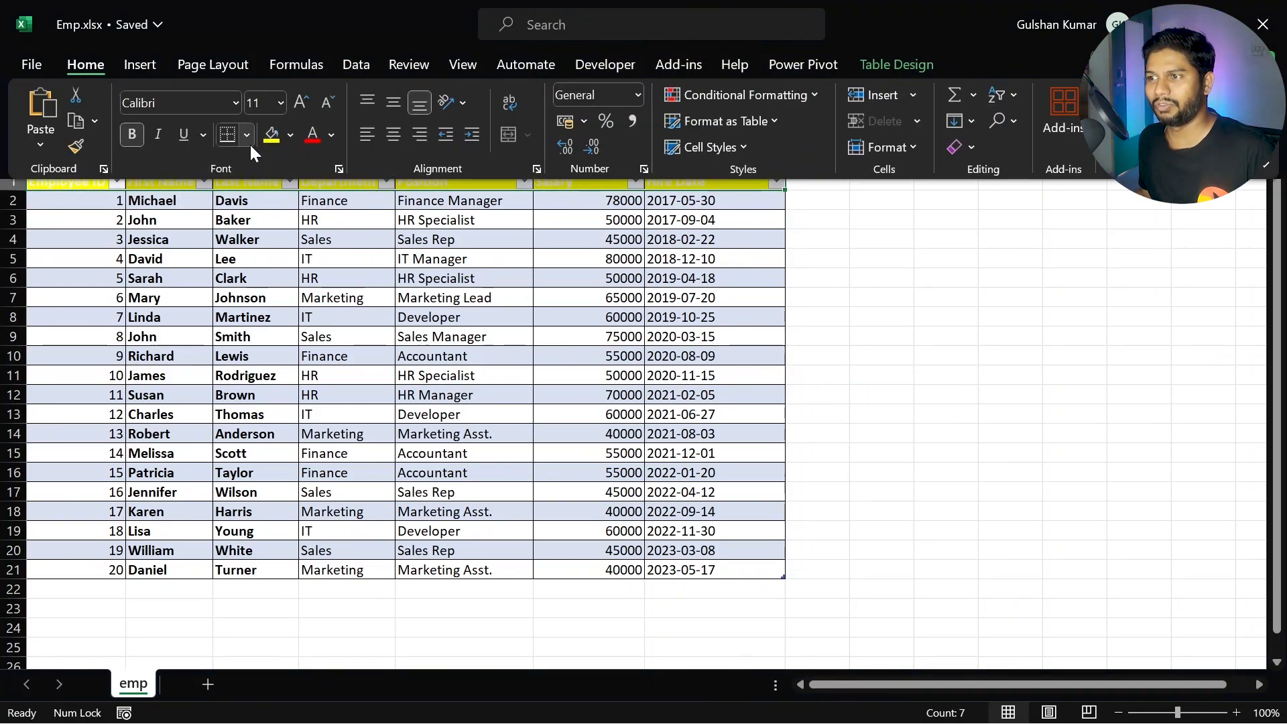
{"action": "left_click", "coordinate": [331, 135]}
{"action": "left_click", "coordinate": [325, 163]}
{"action": "left_click", "coordinate": [382, 320]}
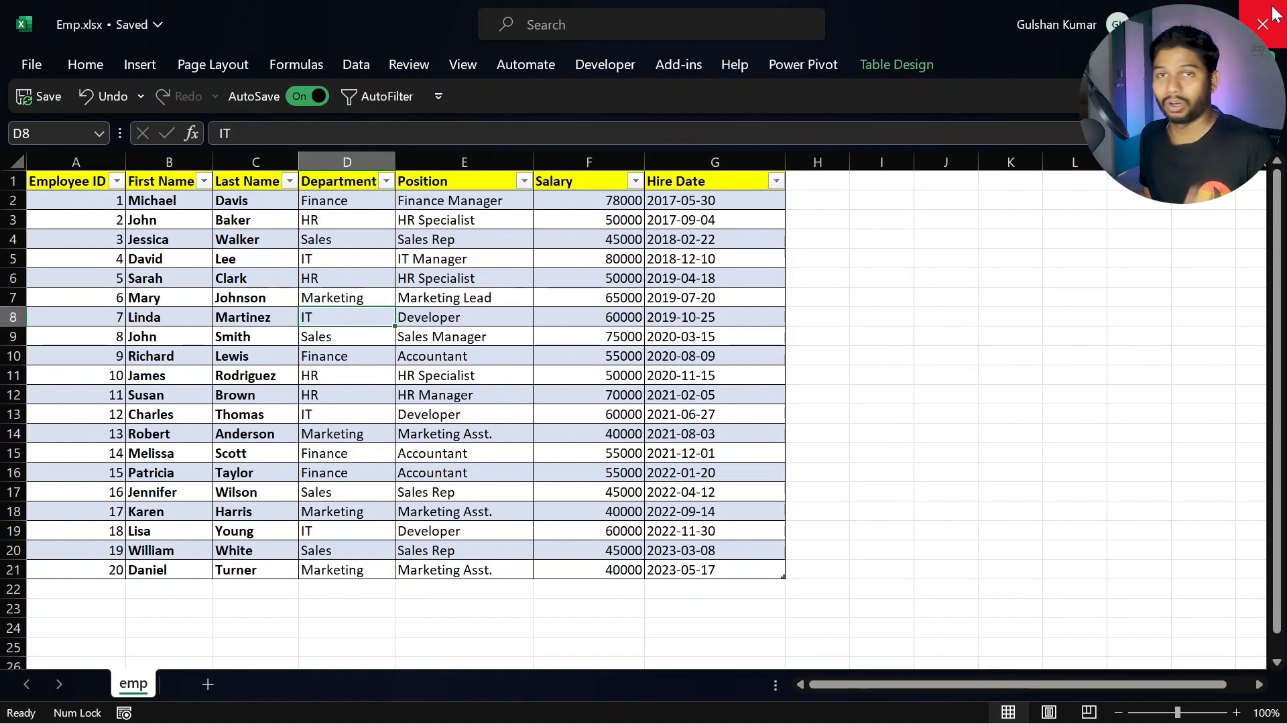
Close the Emp.xlsx workbook and its folder window, and start a new automated cloud flow in Power Automate
{"action": "left_click", "coordinate": [1261, 23]}
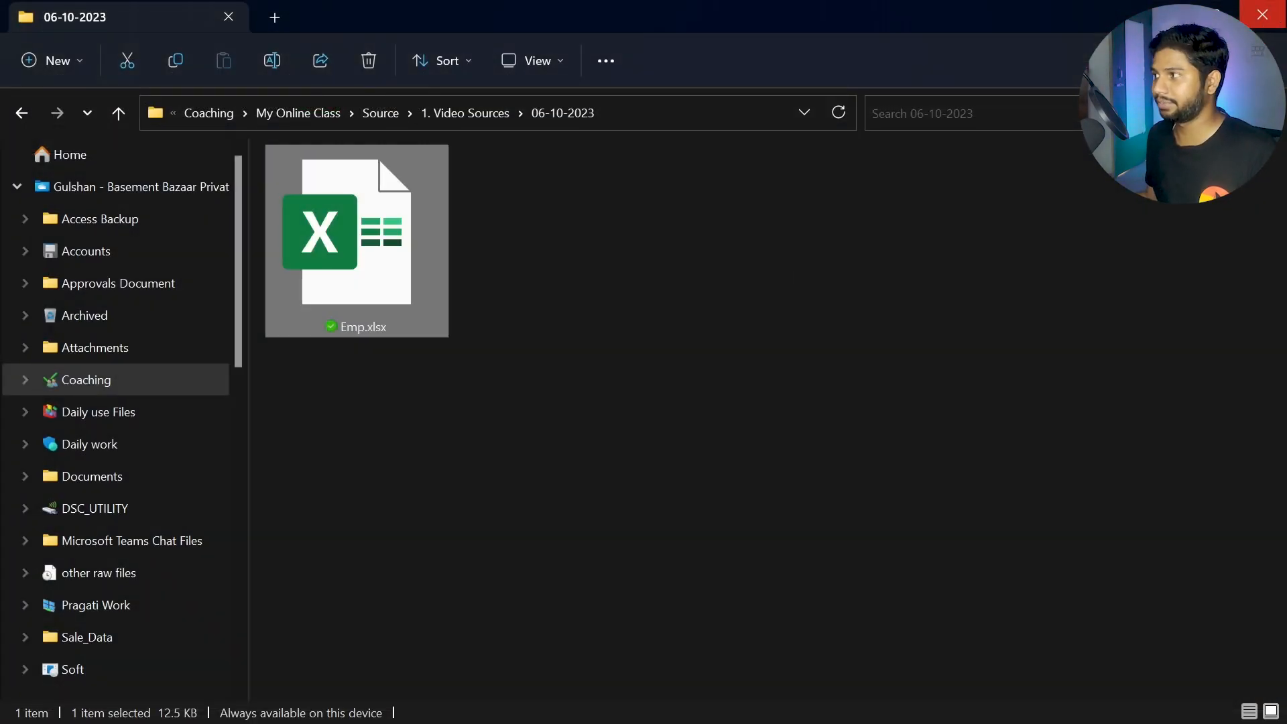
{"action": "left_click", "coordinate": [1262, 14]}
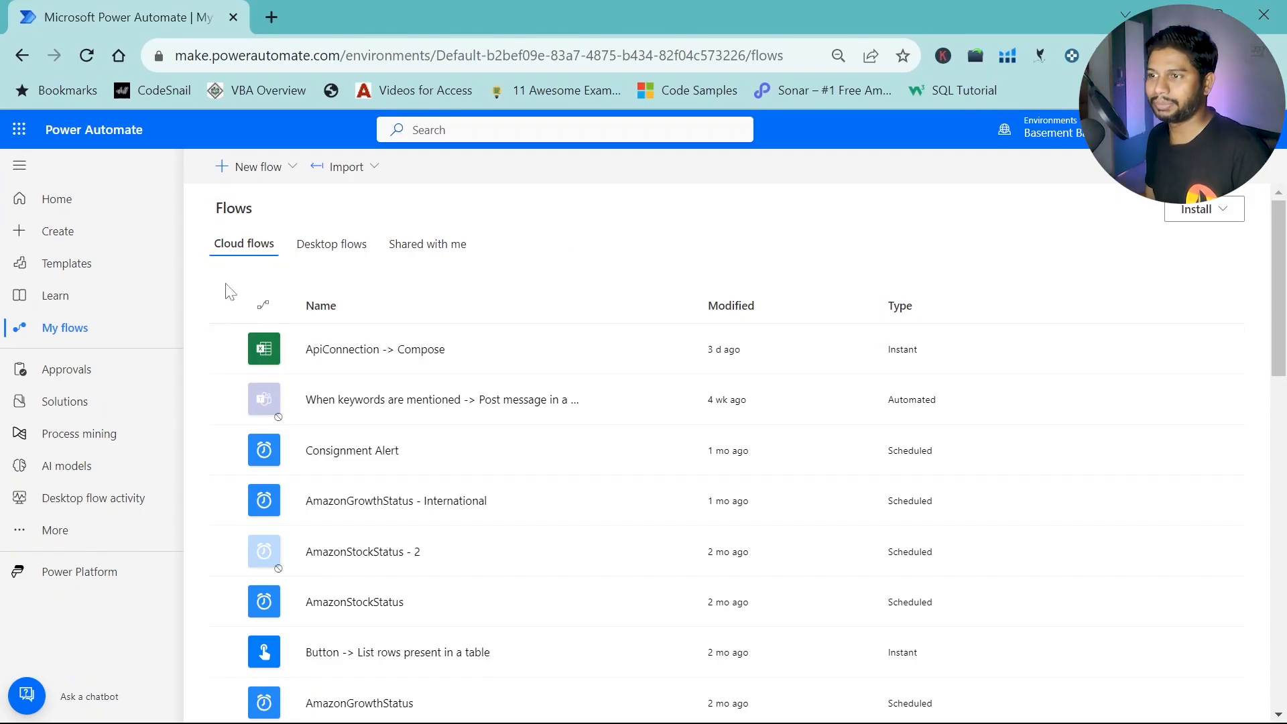
{"action": "left_click", "coordinate": [254, 167]}
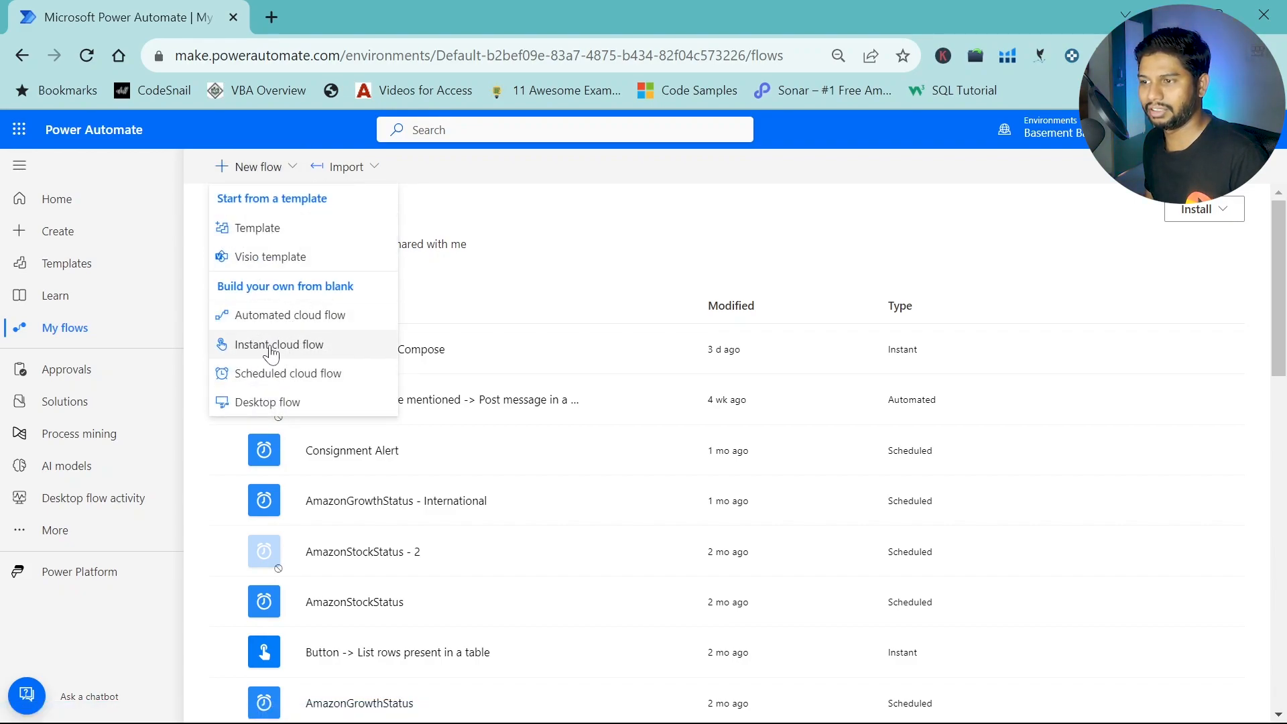
{"action": "left_click", "coordinate": [290, 315]}
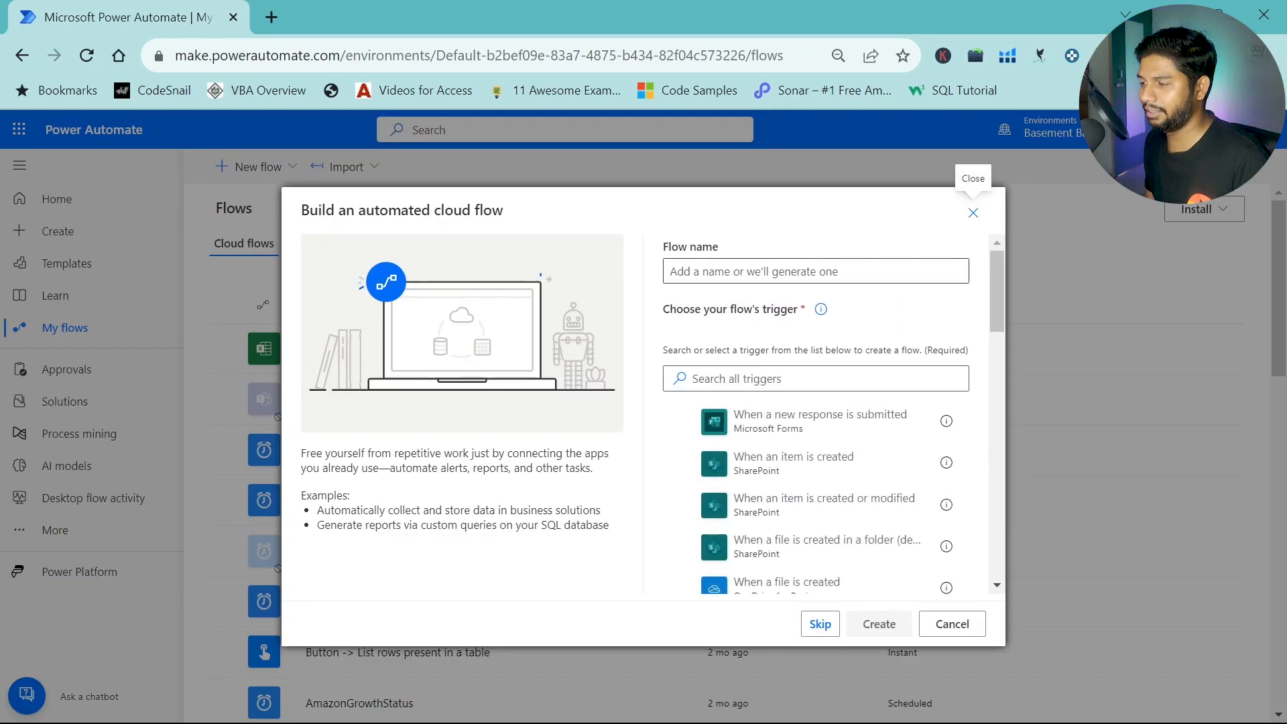
Enter "List Rows from Excel" as the flow name and skip the trigger selection
{"action": "type", "text": "test"}
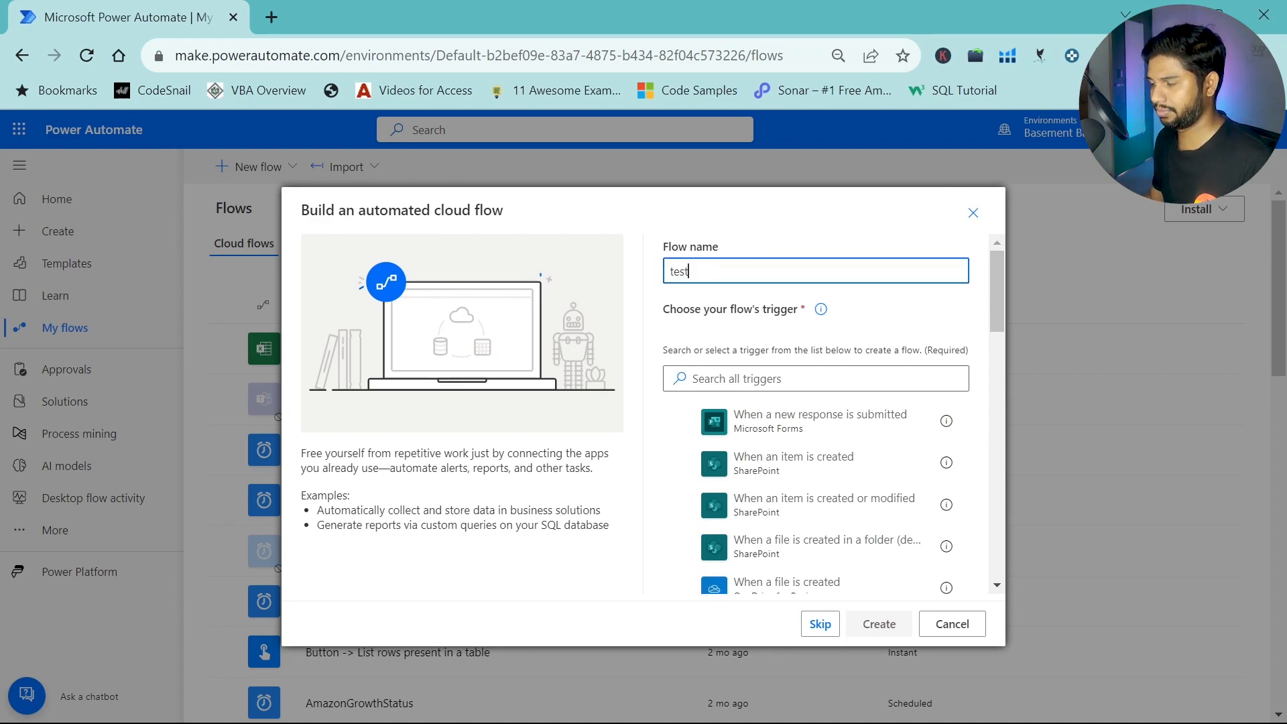
{"action": "key", "text": "ctrl+a"}
{"action": "type", "text": "L"}
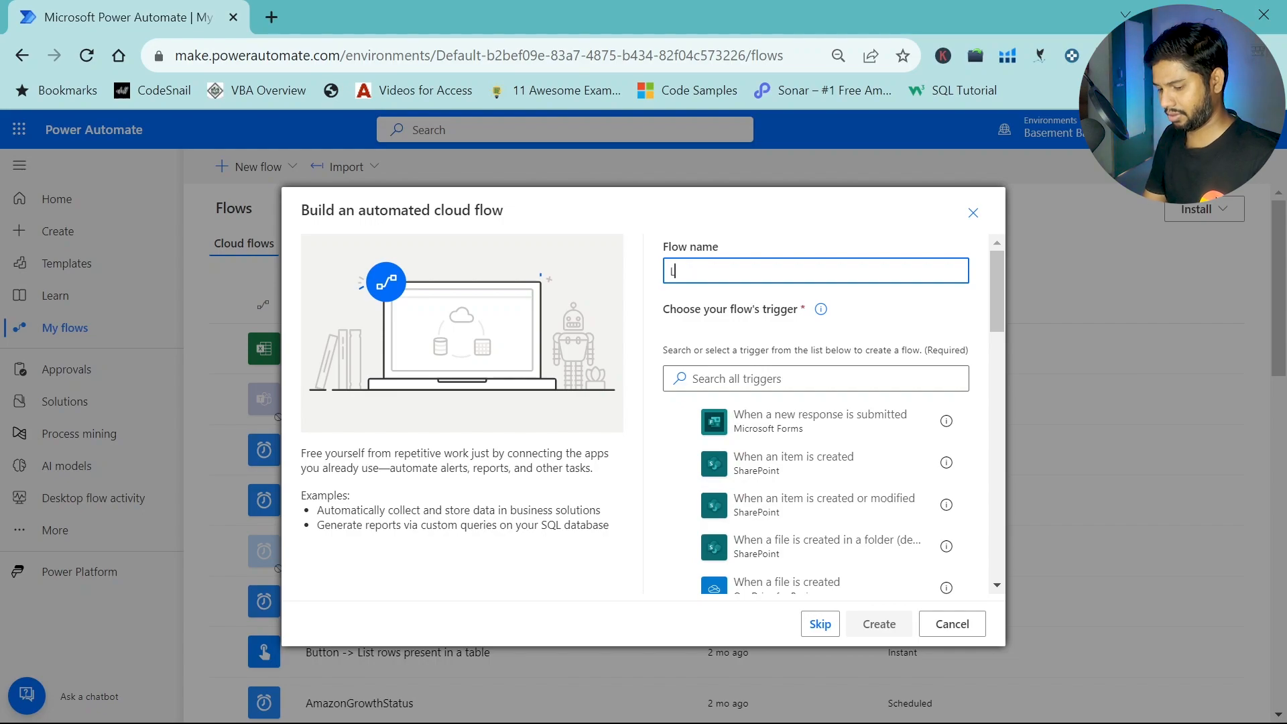
{"action": "type", "text": "ist Rows from Excel"}
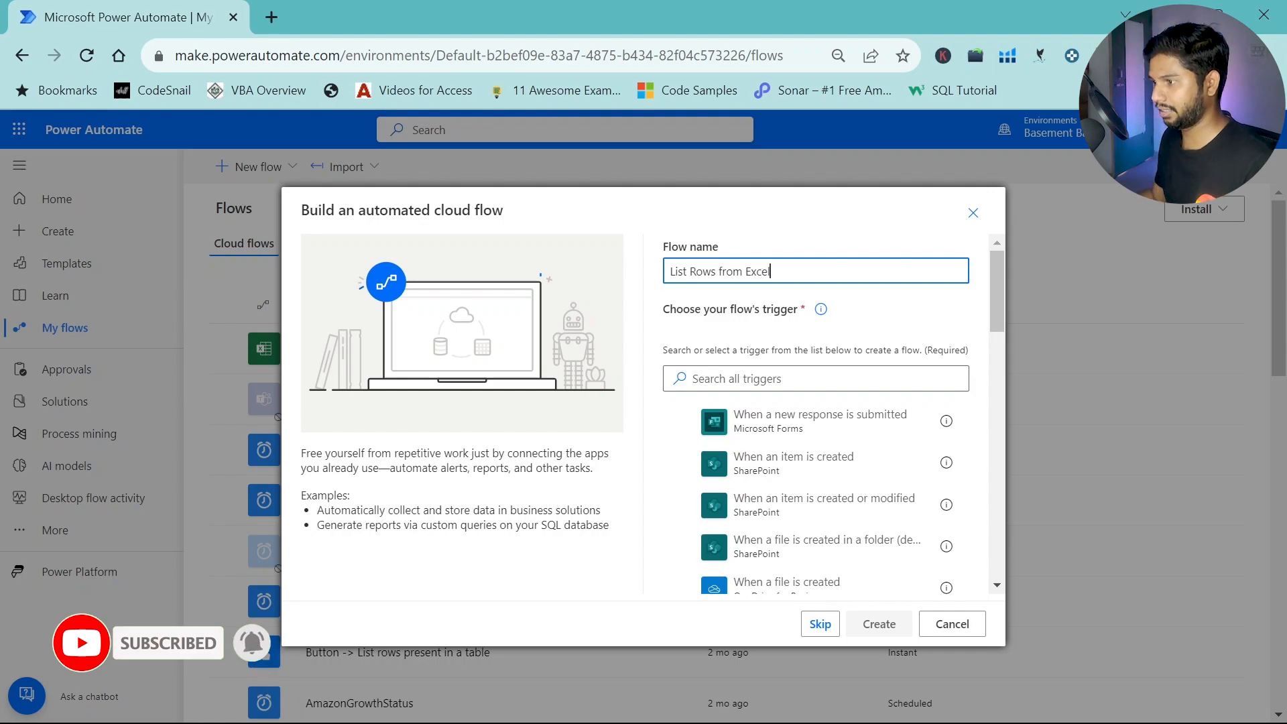
{"action": "left_click", "coordinate": [826, 624]}
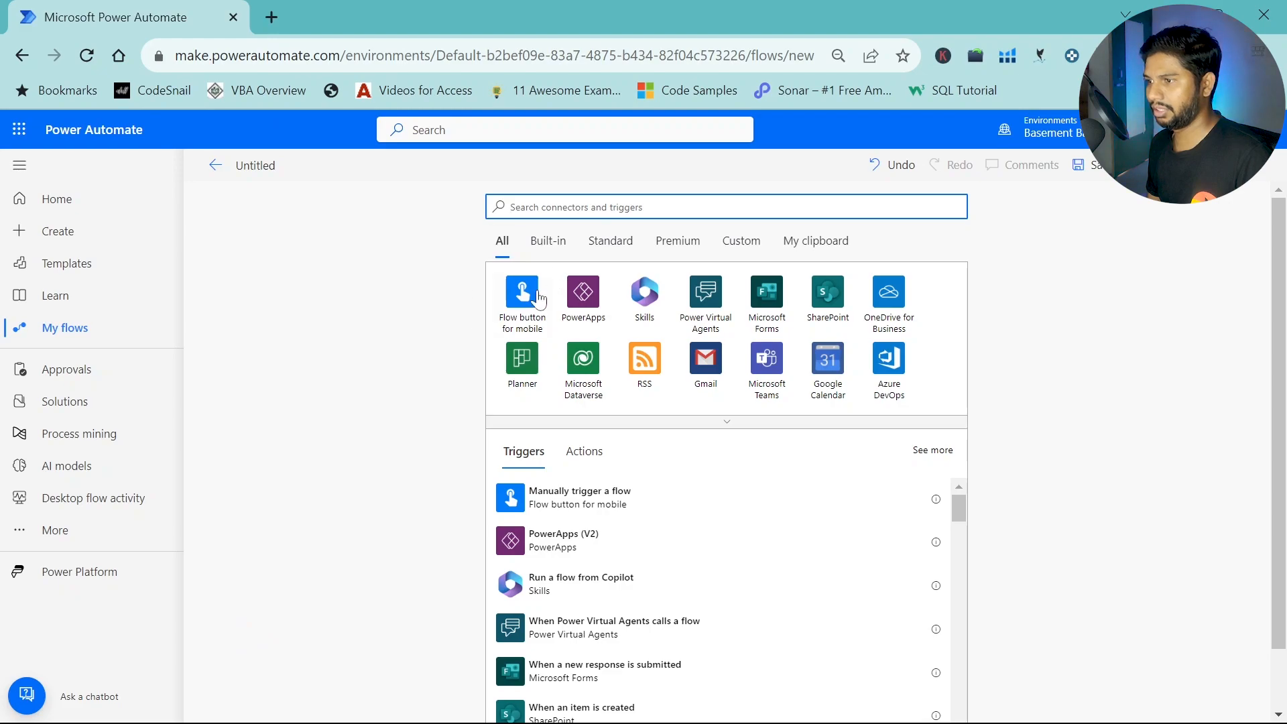
Use "Manually trigger a flow" as the trigger and add the Excel Online (Business) action "List rows present in a table"
{"action": "left_click", "coordinate": [529, 295]}
{"action": "left_click", "coordinate": [611, 287]}
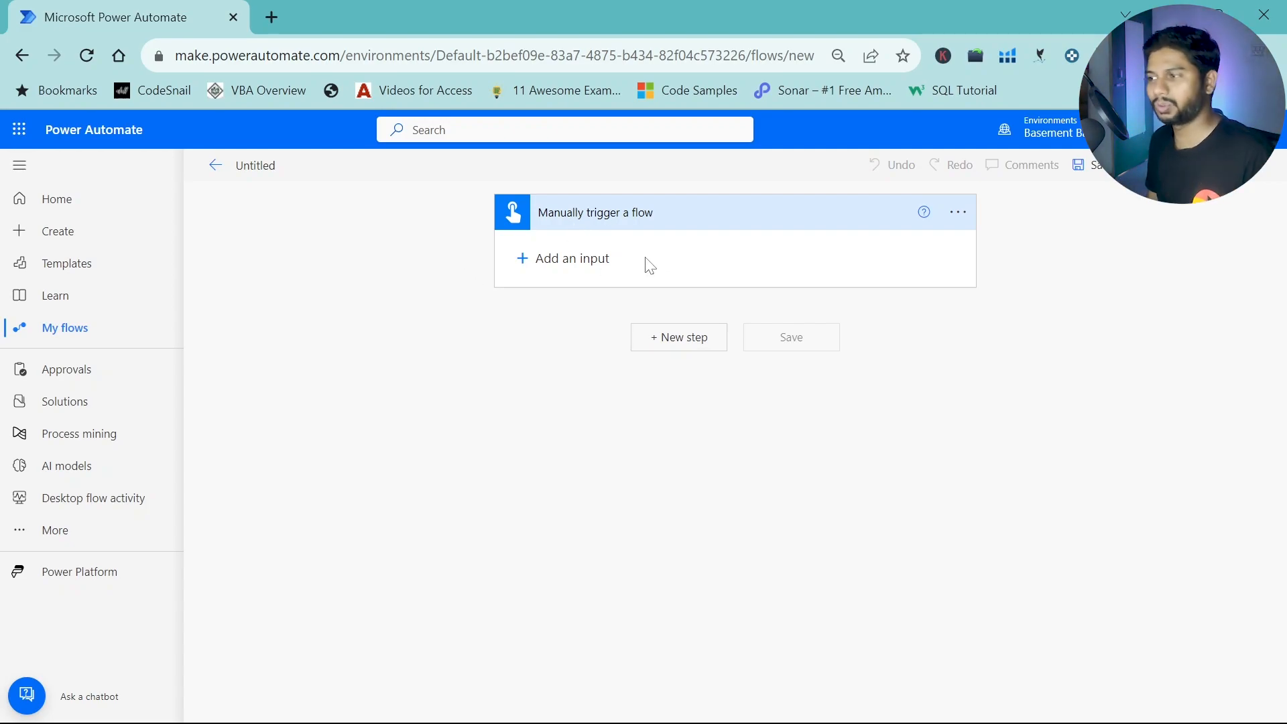
{"action": "left_click", "coordinate": [689, 343]}
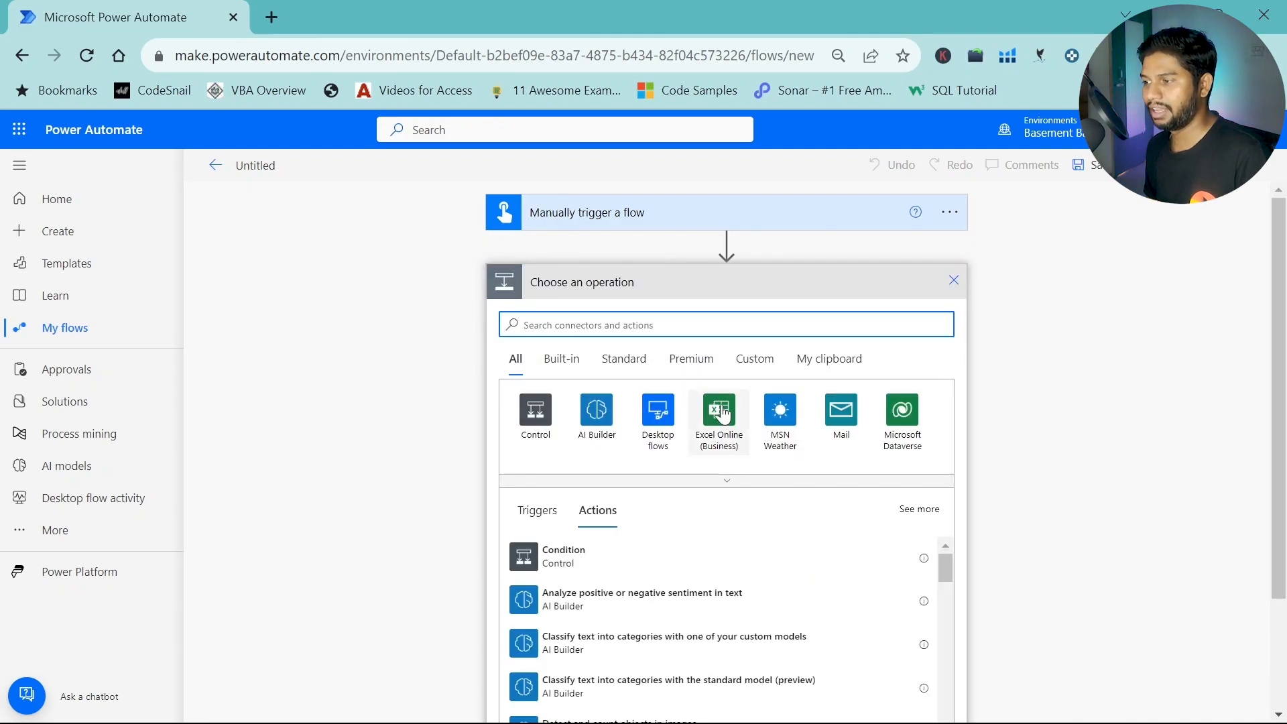
{"action": "left_click", "coordinate": [717, 444]}
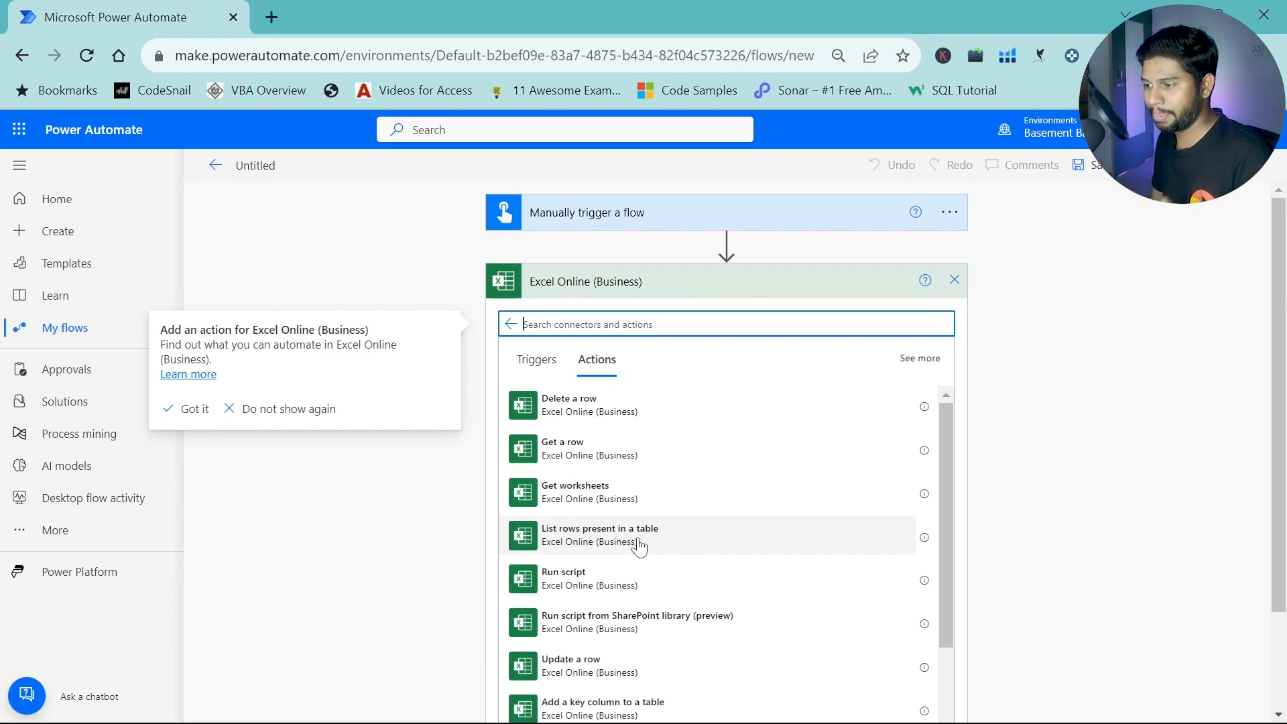
{"action": "left_click", "coordinate": [610, 546]}
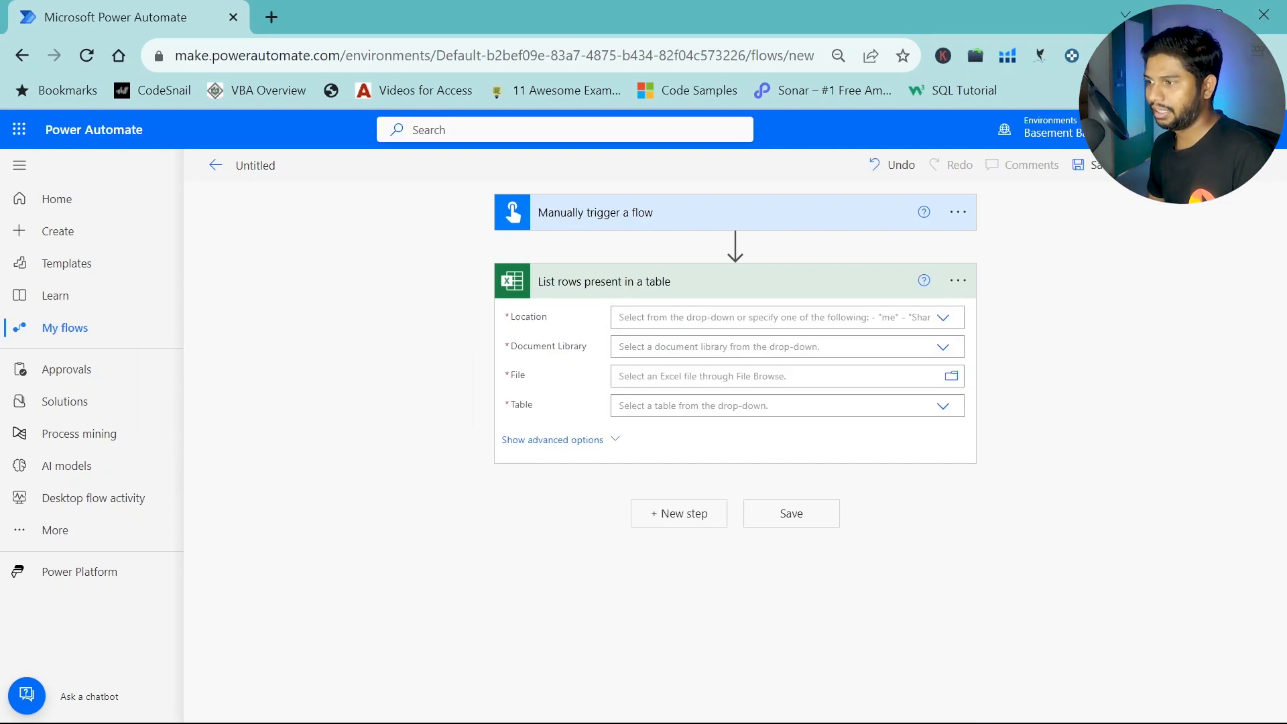
Set the Excel action's location to OneDrive for Business and its document library to OneDrive
{"action": "left_click", "coordinate": [943, 318]}
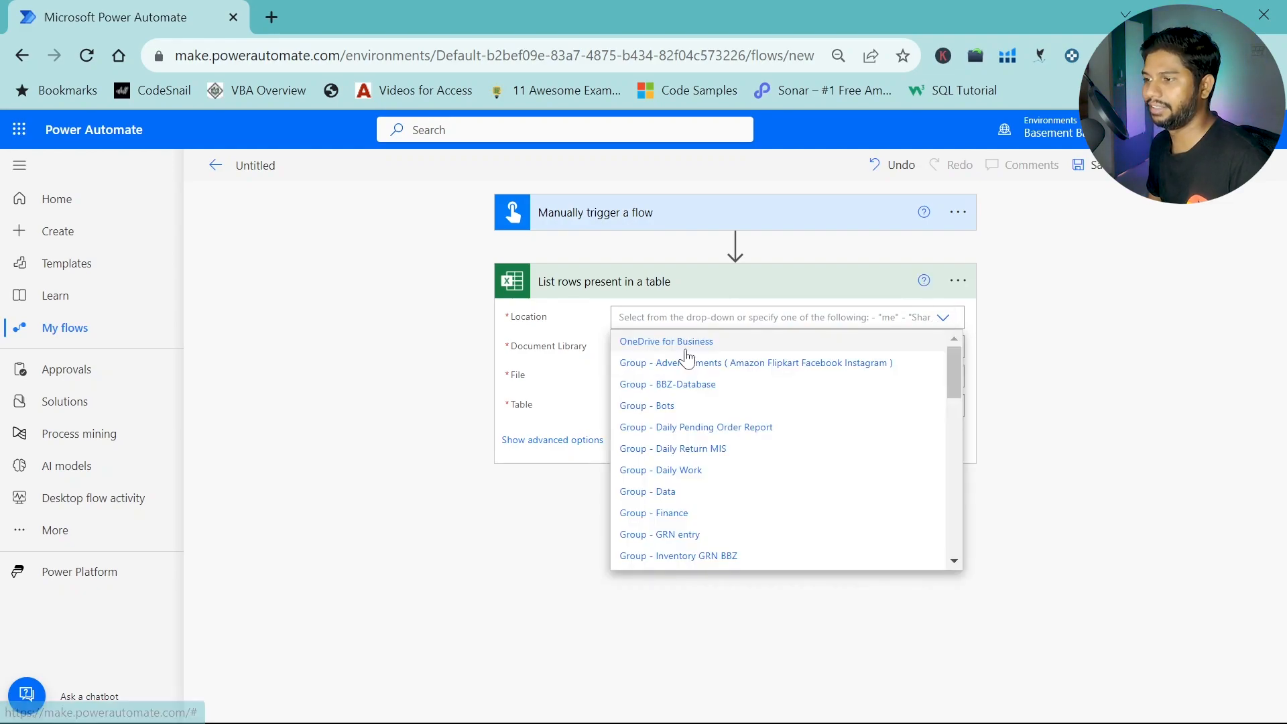
{"action": "left_click", "coordinate": [645, 342]}
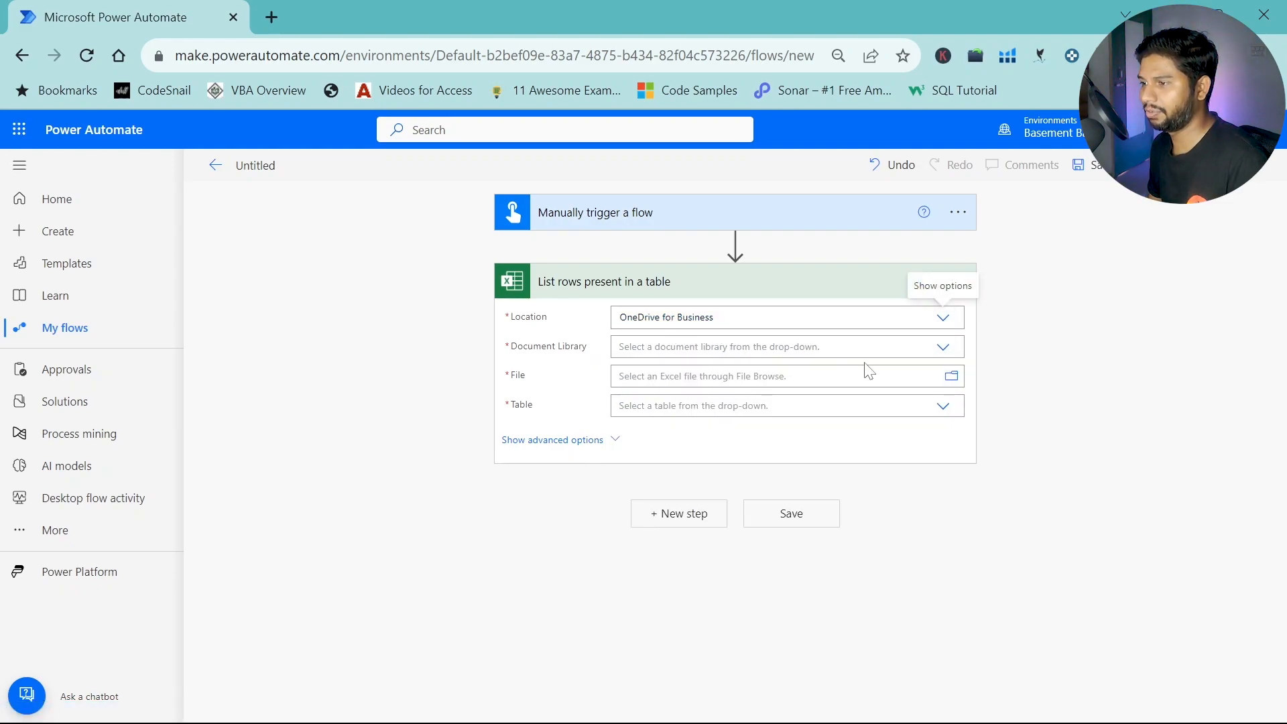
{"action": "left_click", "coordinate": [942, 347]}
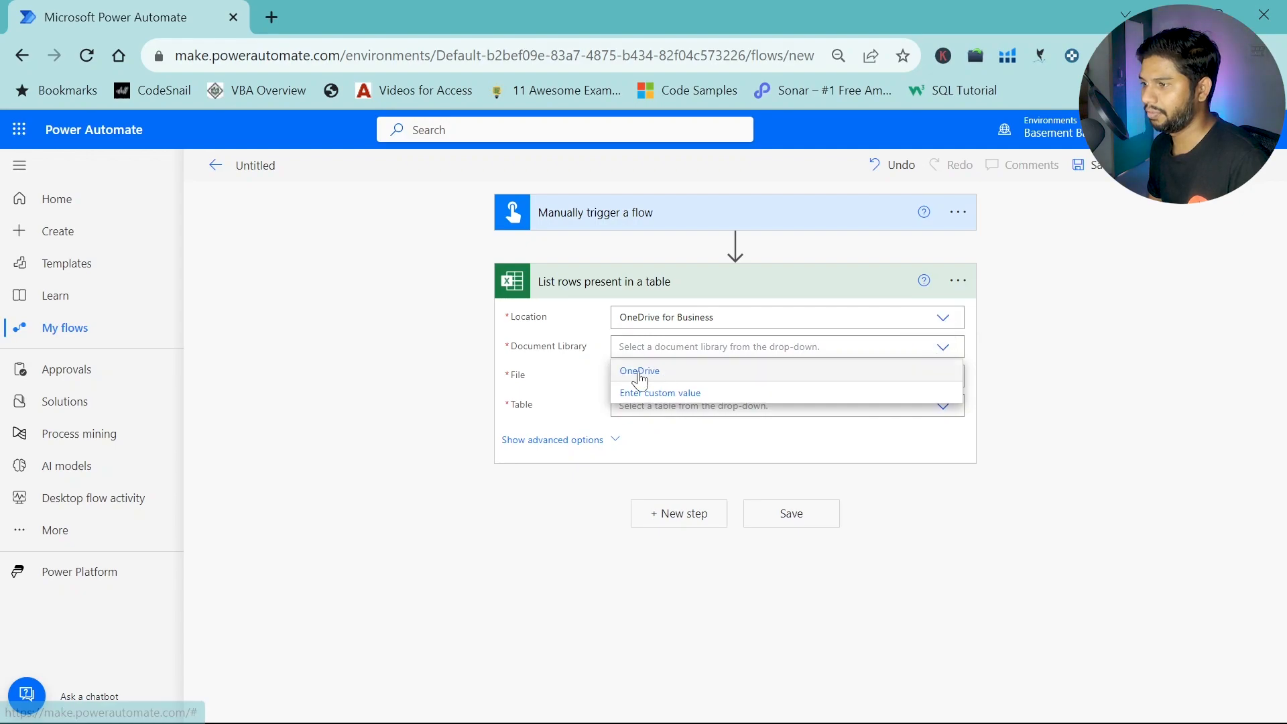
{"action": "left_click", "coordinate": [661, 371]}
Choose /Coaching/My Online Class/Source/1. Video Sources/06-10-2023/Emp.xlsx as the file for the Excel action
{"action": "left_click", "coordinate": [949, 386]}
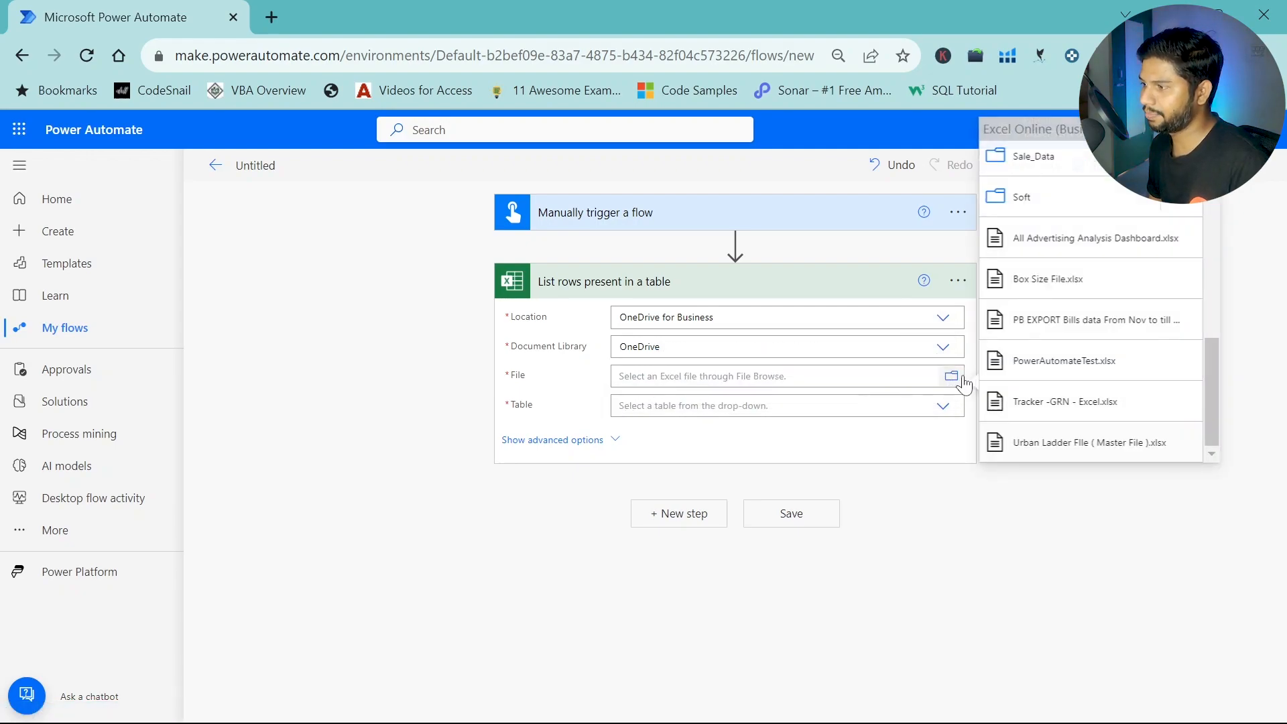
{"action": "scroll", "coordinate": [1129, 311], "scroll_direction": "up", "scroll_amount": 5}
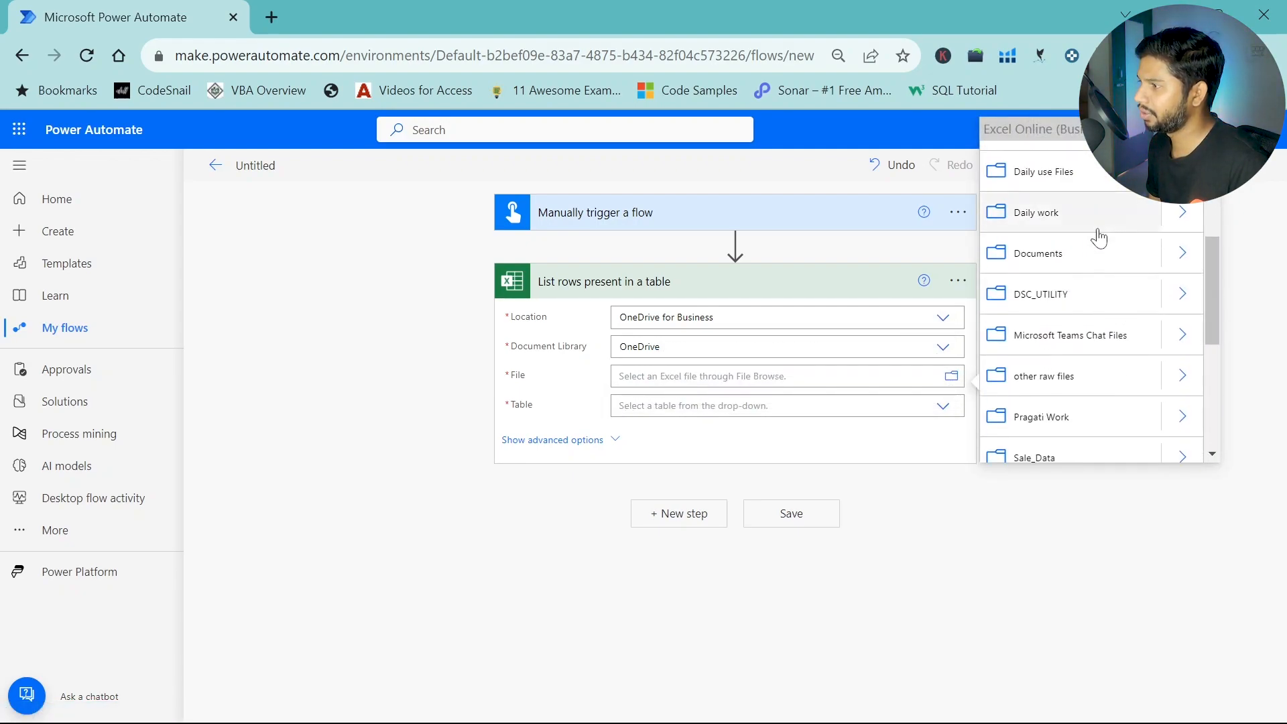
{"action": "scroll", "coordinate": [1106, 255], "scroll_direction": "up", "scroll_amount": 3}
{"action": "left_click", "coordinate": [1133, 321]}
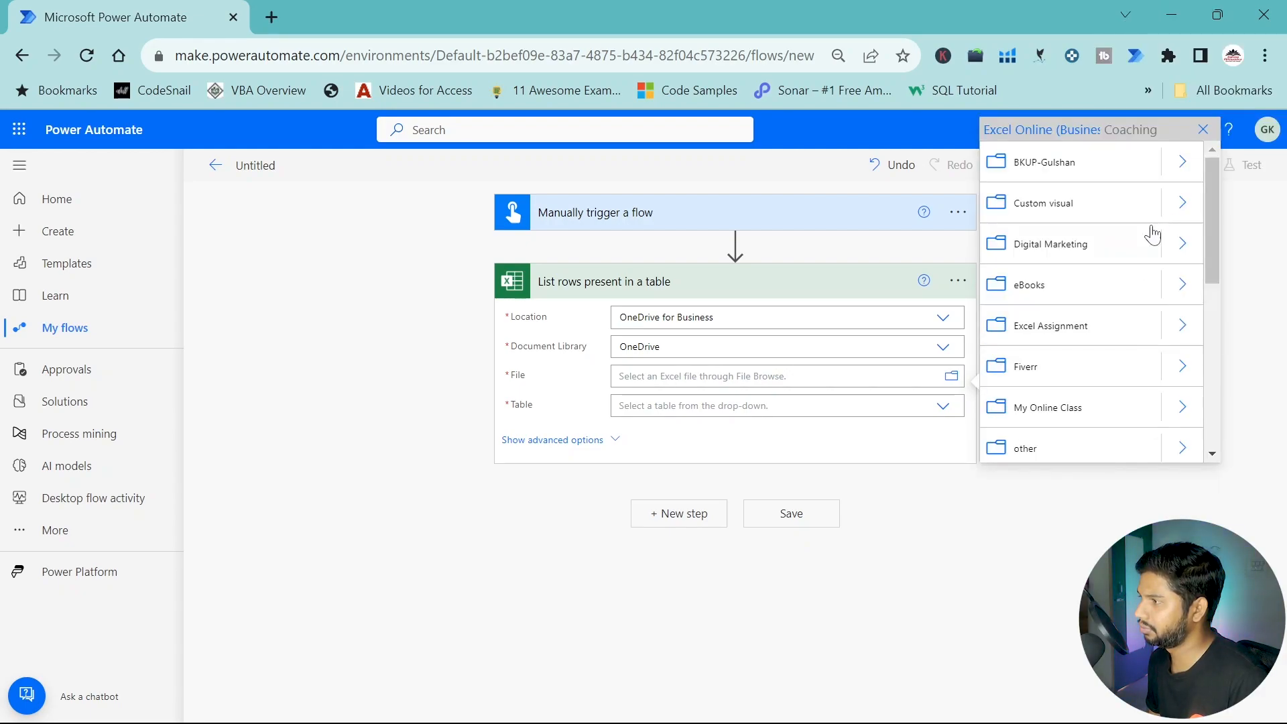
{"action": "scroll", "coordinate": [1119, 315], "scroll_direction": "down", "scroll_amount": 2}
{"action": "left_click", "coordinate": [1147, 308]}
{"action": "left_click", "coordinate": [1181, 287]}
{"action": "scroll", "coordinate": [1134, 288], "scroll_direction": "down", "scroll_amount": 3}
{"action": "scroll", "coordinate": [1169, 201], "scroll_direction": "up", "scroll_amount": 3}
{"action": "left_click", "coordinate": [1182, 169]}
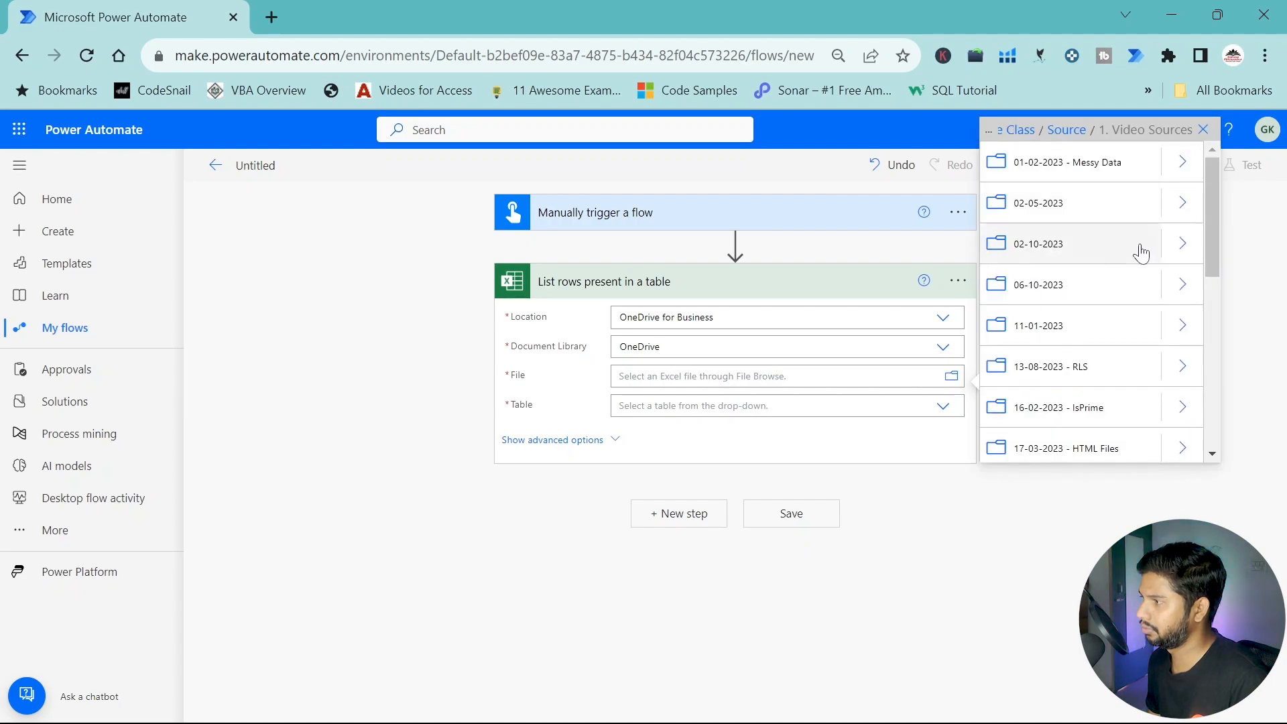
{"action": "left_click", "coordinate": [1182, 287]}
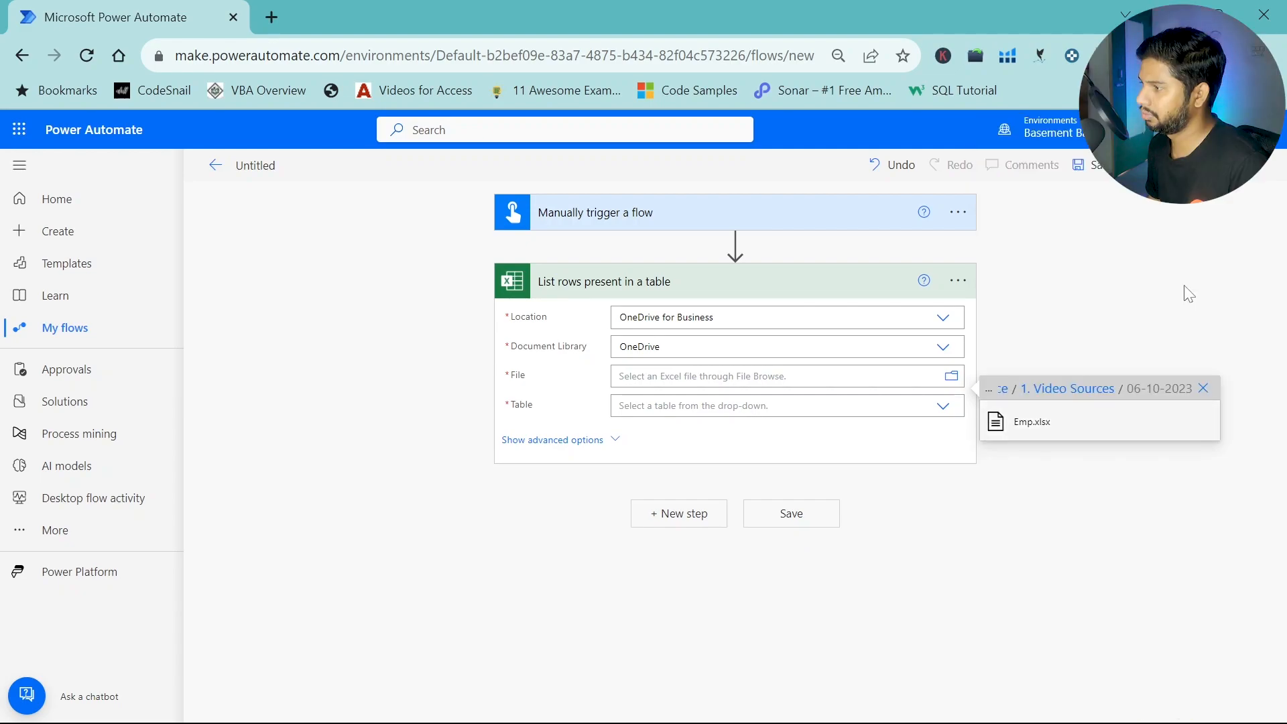
{"action": "left_click", "coordinate": [1033, 422]}
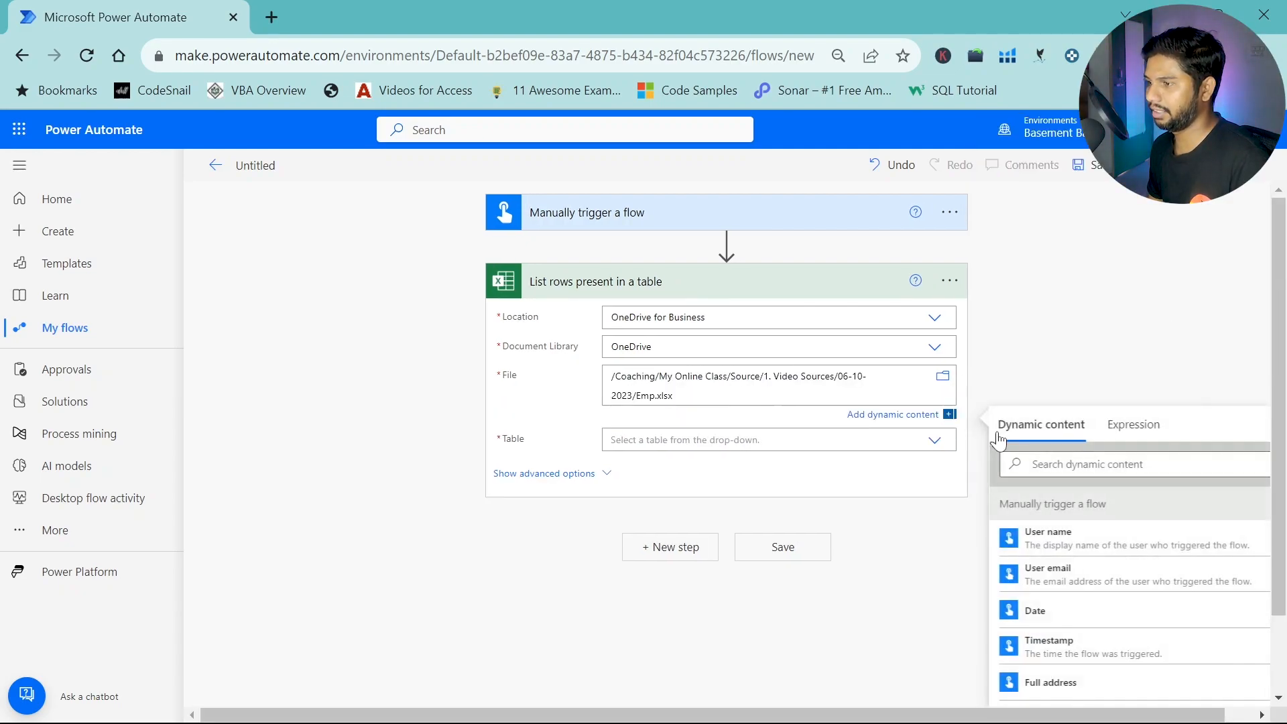
{"action": "left_click", "coordinate": [575, 414]}
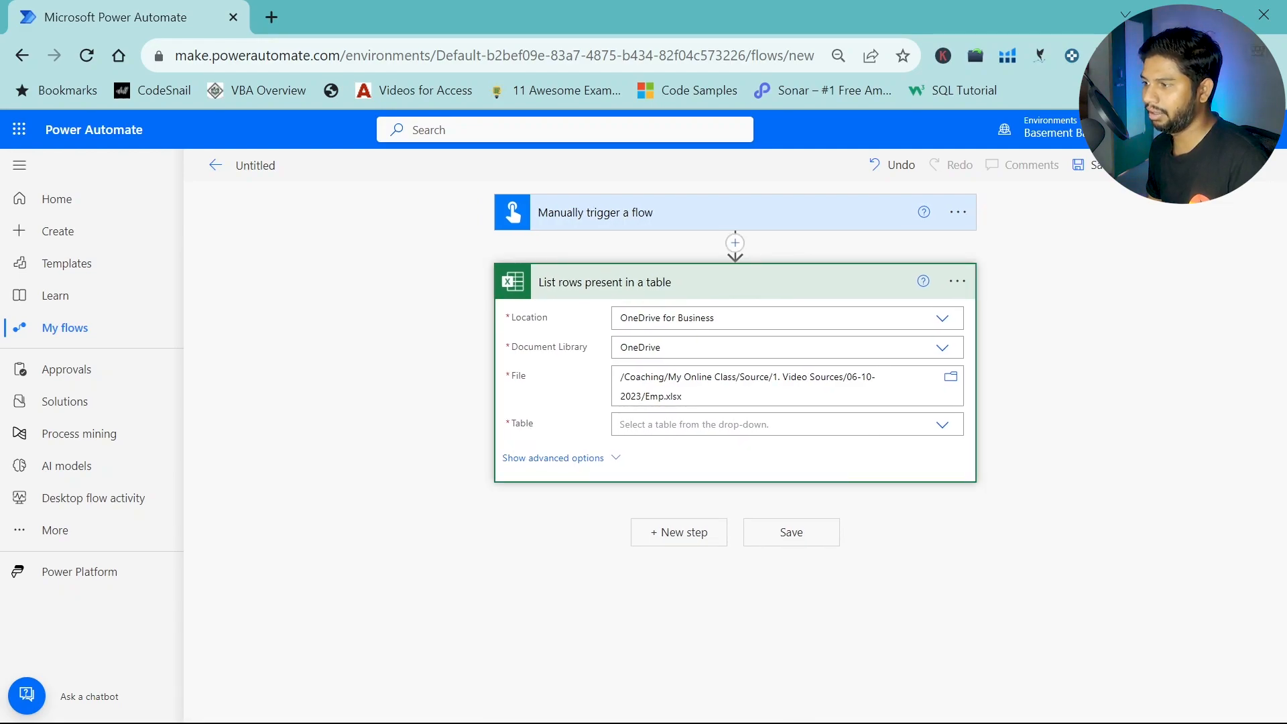
Set the Excel action's table to Table1 and save the flow
{"action": "left_click", "coordinate": [942, 425]}
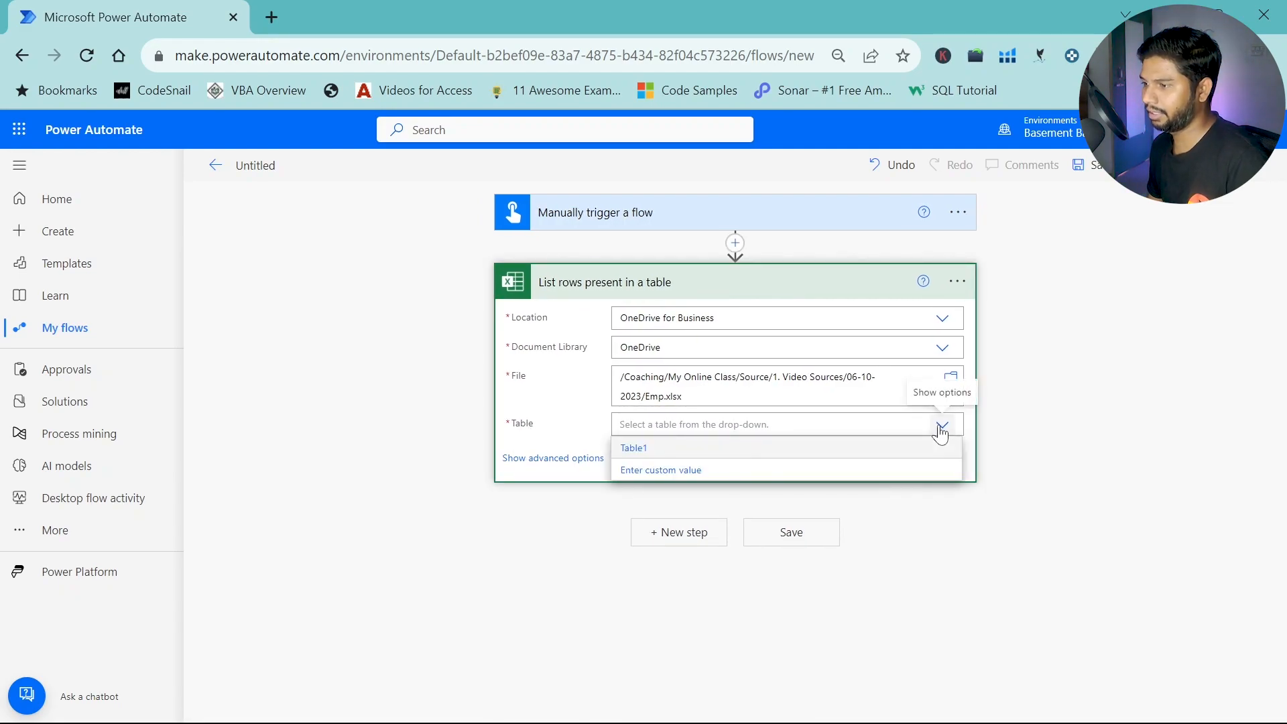
{"action": "left_click", "coordinate": [640, 449]}
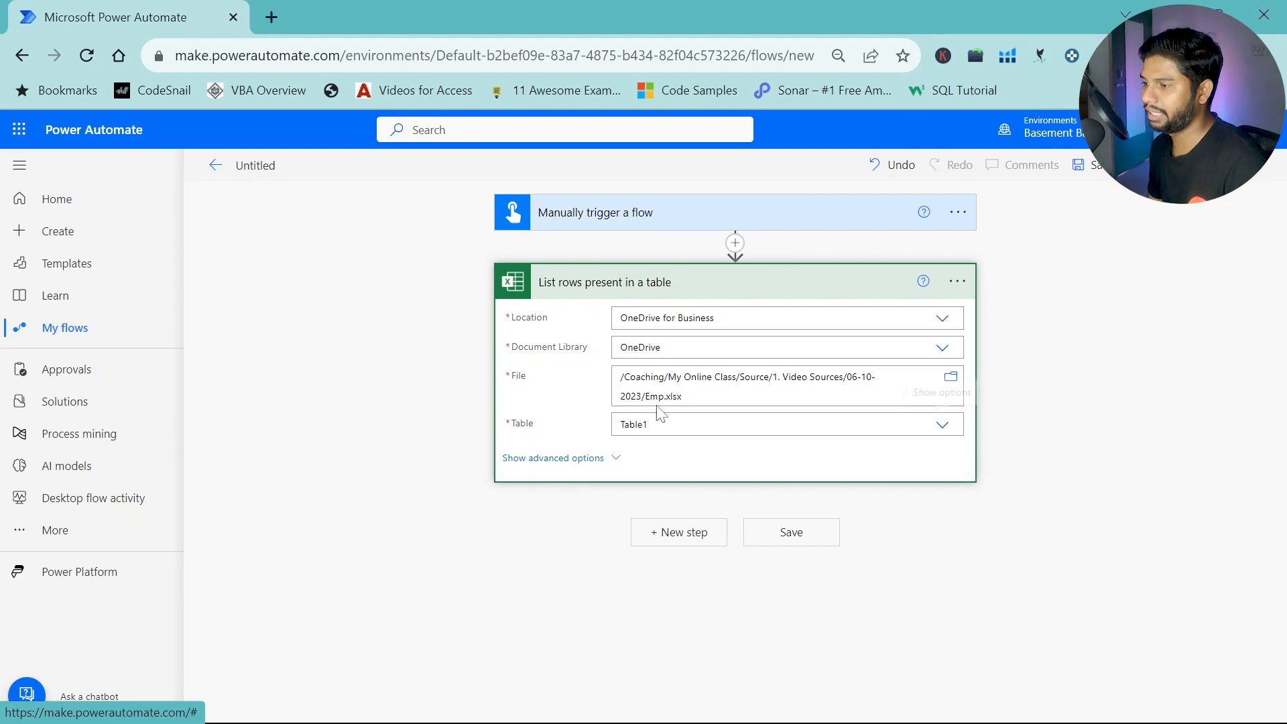
{"action": "left_click", "coordinate": [1061, 353]}
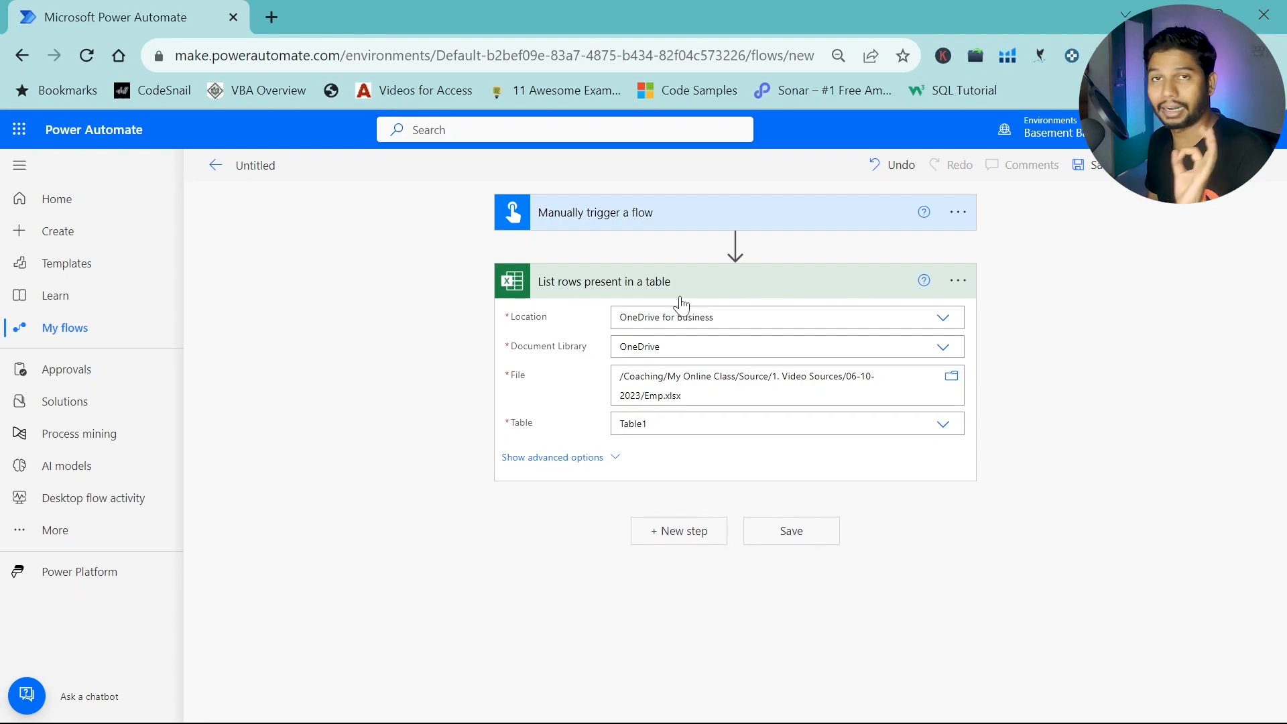
{"action": "left_click", "coordinate": [1107, 177]}
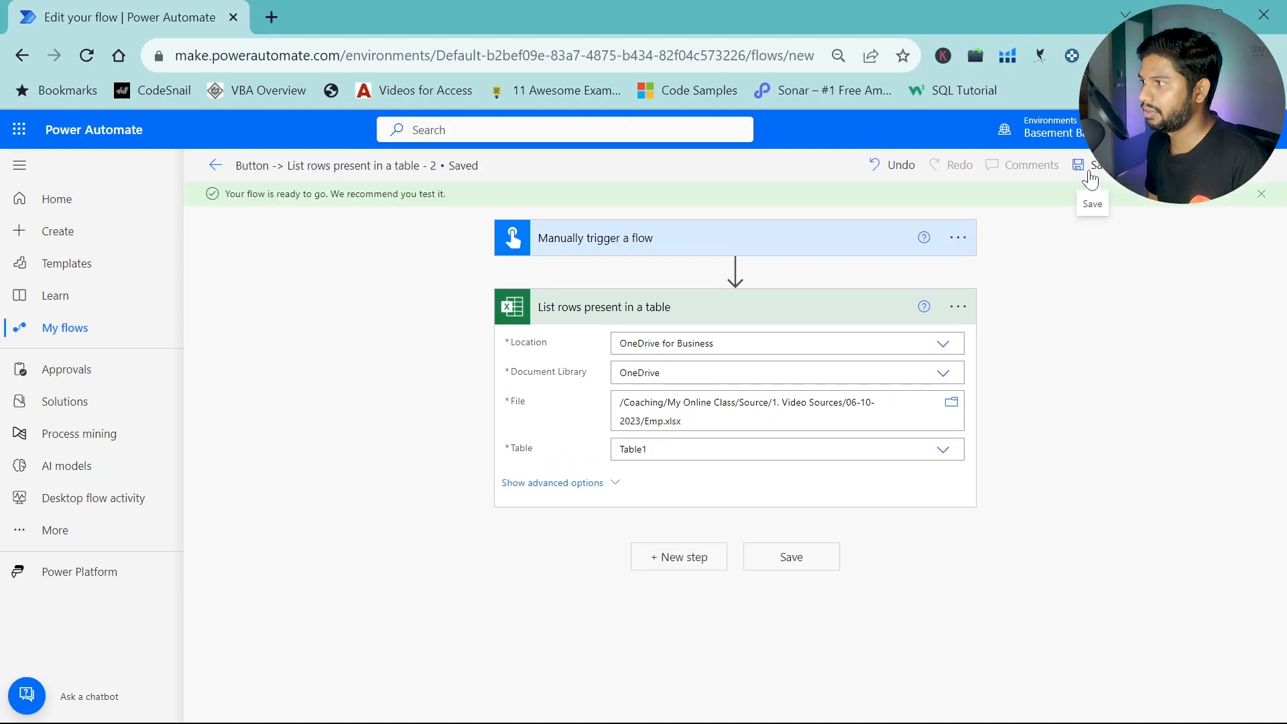
Test the flow manually, continuing with the Excel Online (Business) connection, and run it
{"action": "left_click", "coordinate": [1241, 166]}
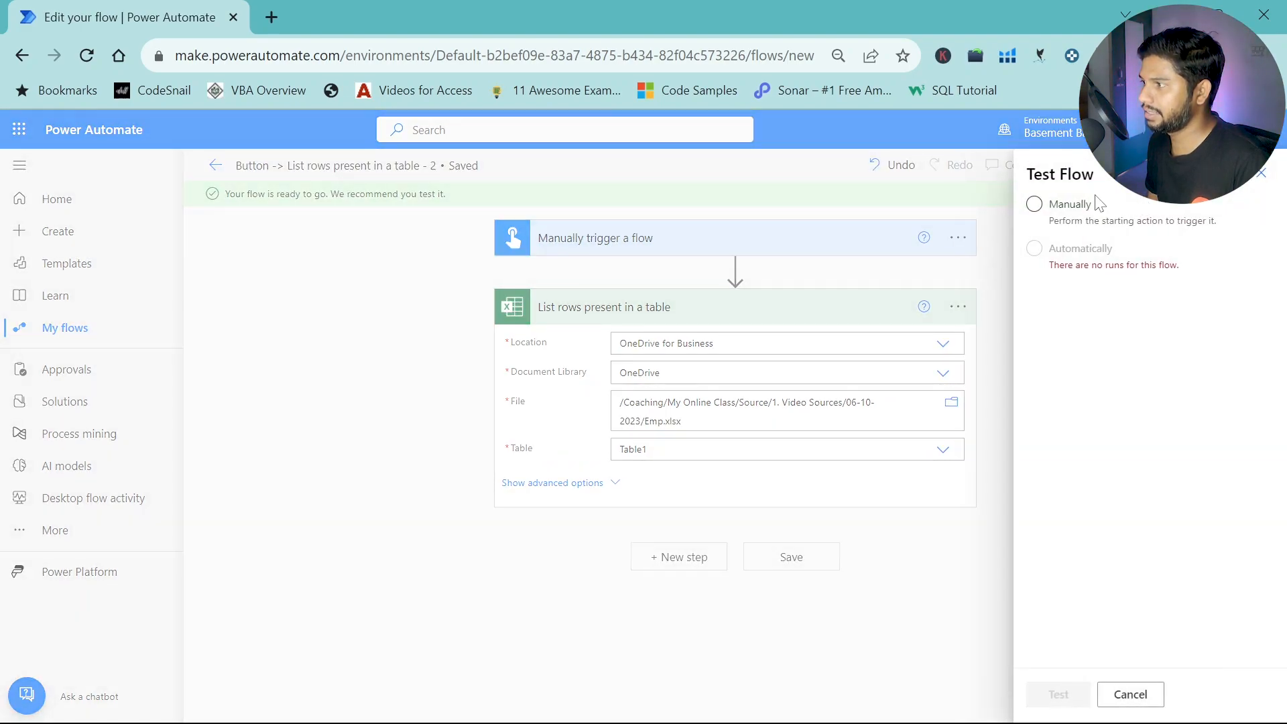
{"action": "left_click", "coordinate": [1063, 205]}
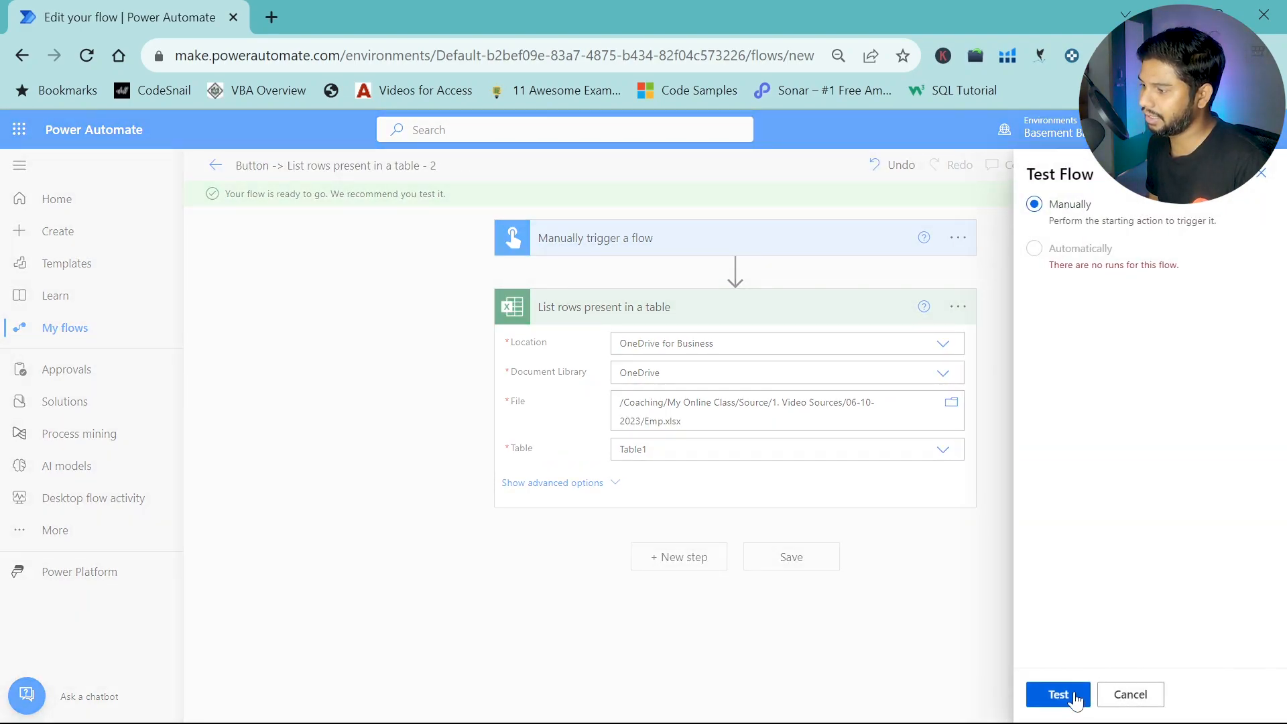
{"action": "left_click", "coordinate": [1073, 695]}
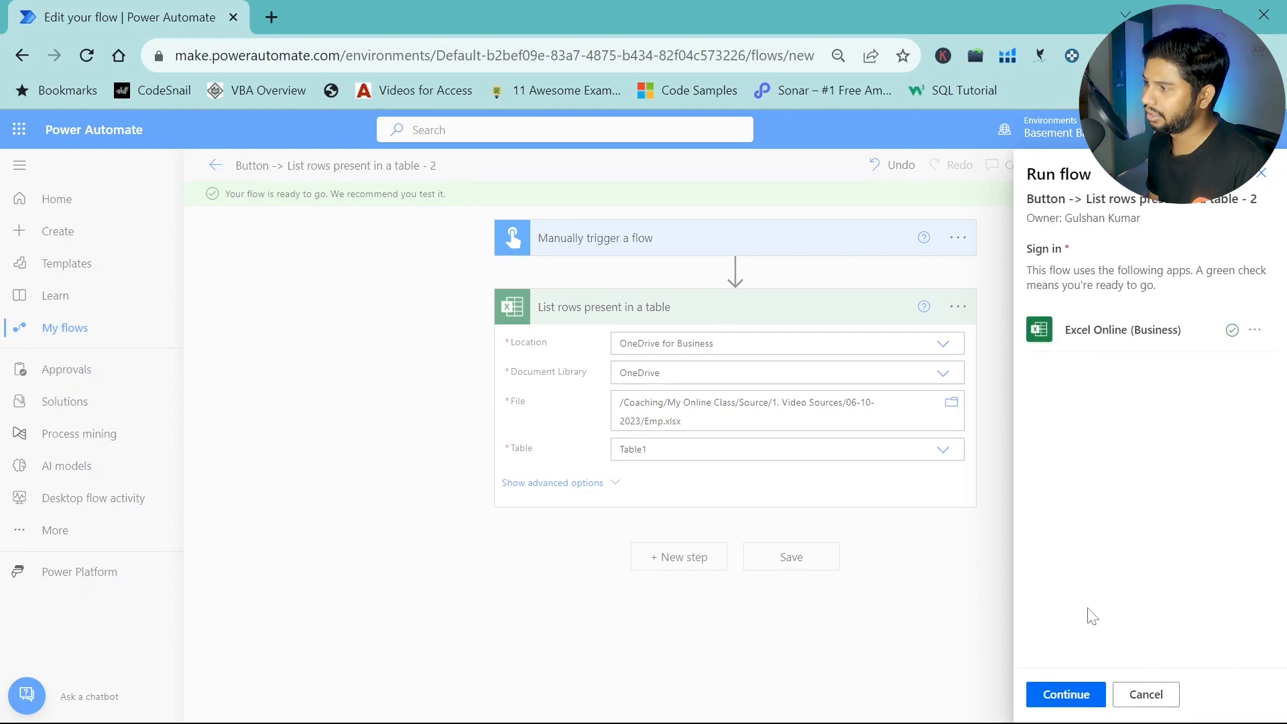
{"action": "left_click", "coordinate": [1066, 695]}
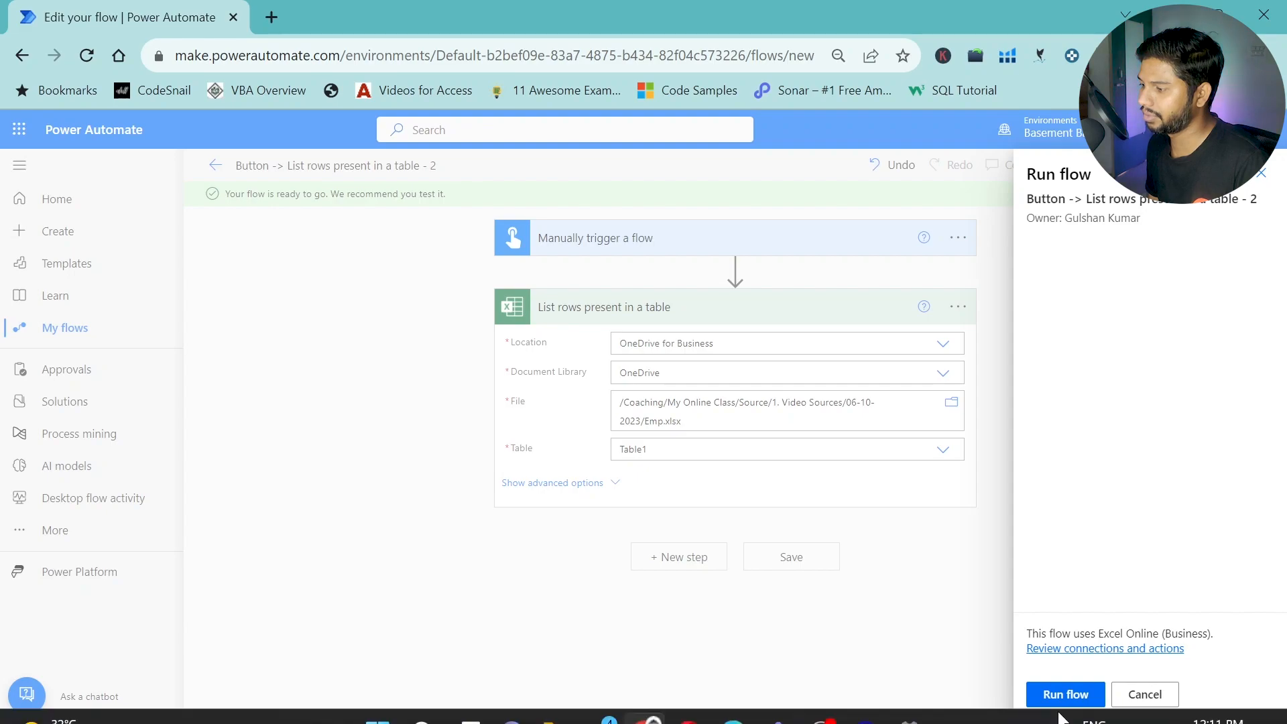
{"action": "left_click", "coordinate": [1063, 699]}
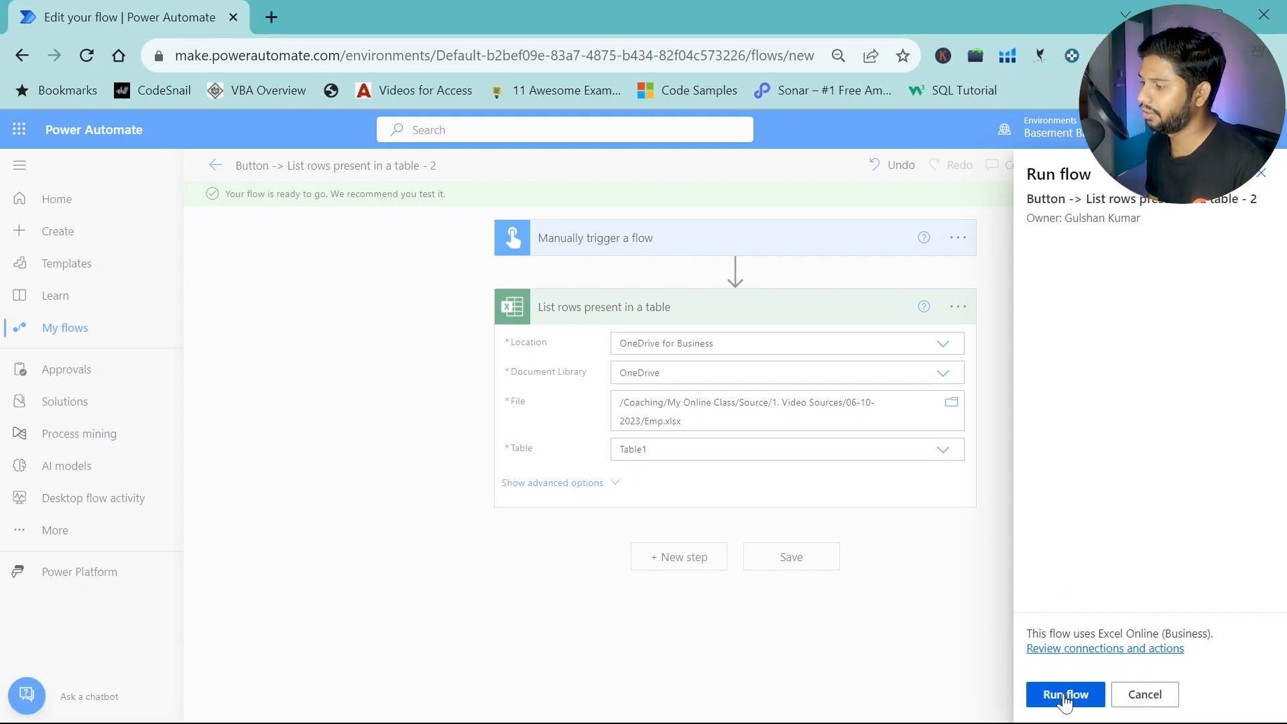
{"action": "left_click", "coordinate": [1058, 697]}
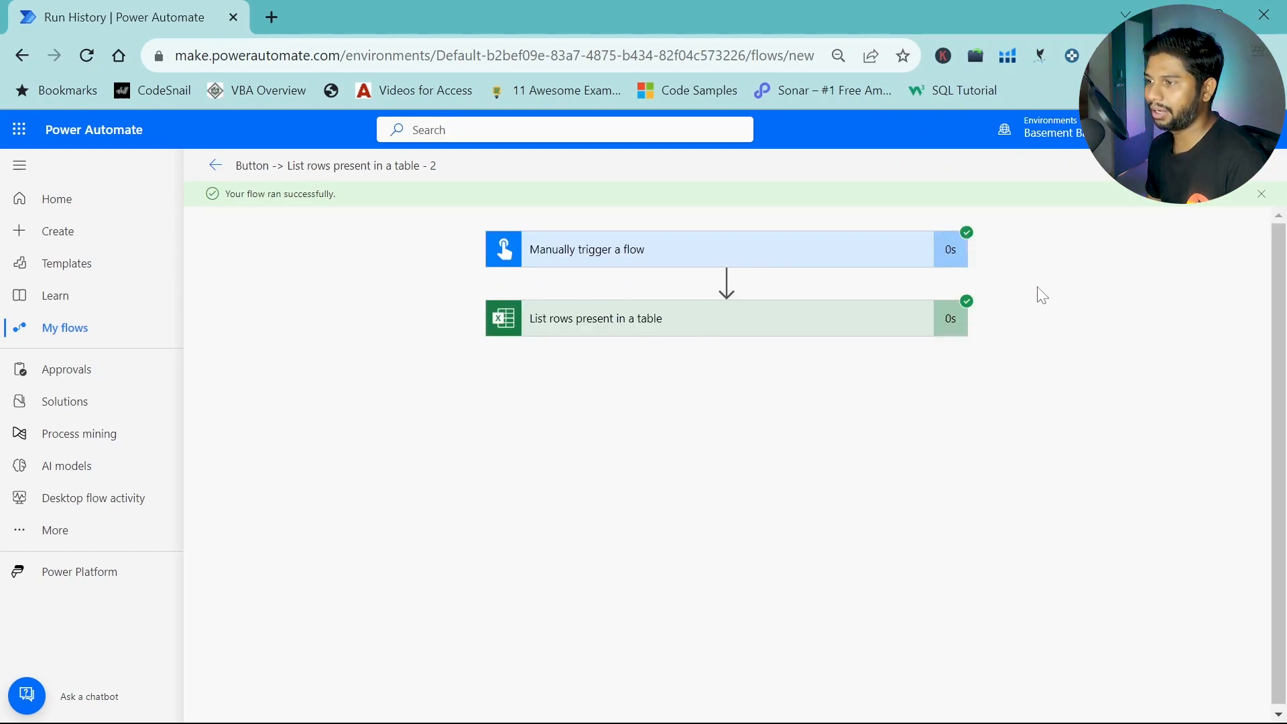
Open the downloadable output of the "List rows present in a table" run and copy all of its JSON text
{"action": "left_click", "coordinate": [753, 339]}
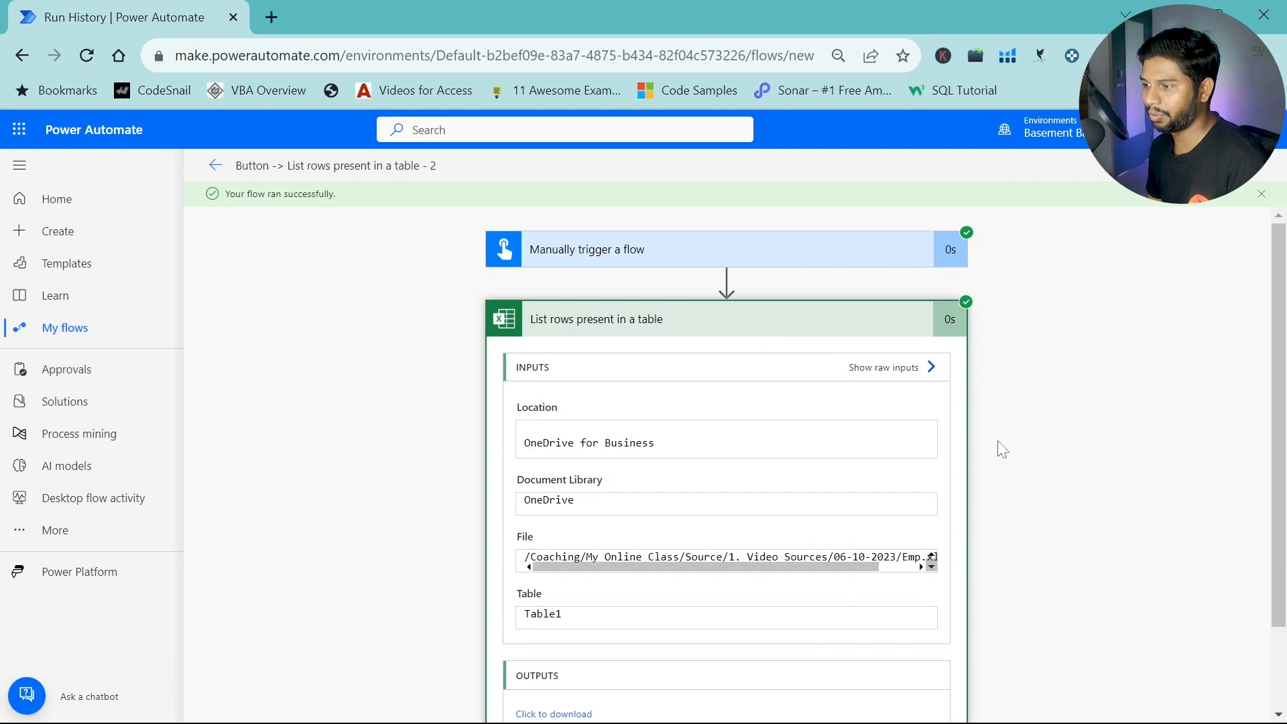
{"action": "scroll", "coordinate": [1028, 416], "scroll_direction": "down", "scroll_amount": 2}
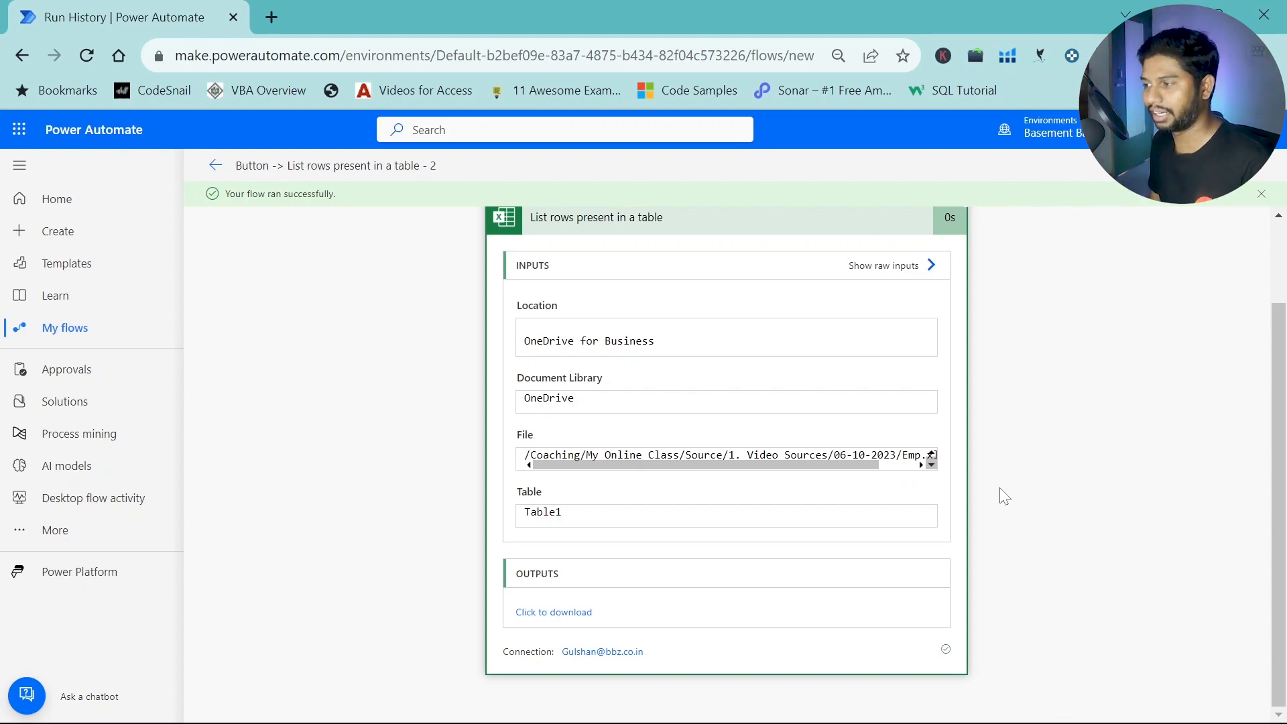
{"action": "left_click", "coordinate": [542, 612]}
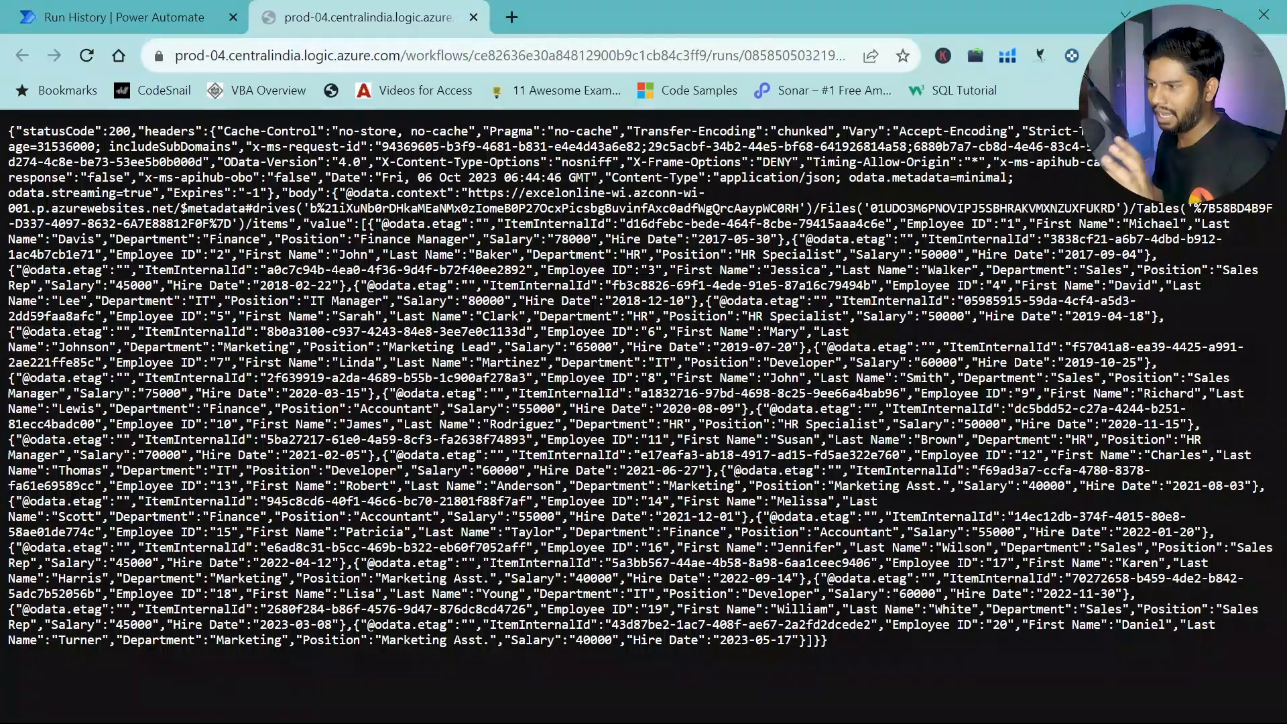
{"action": "key", "text": "ctrl+a"}
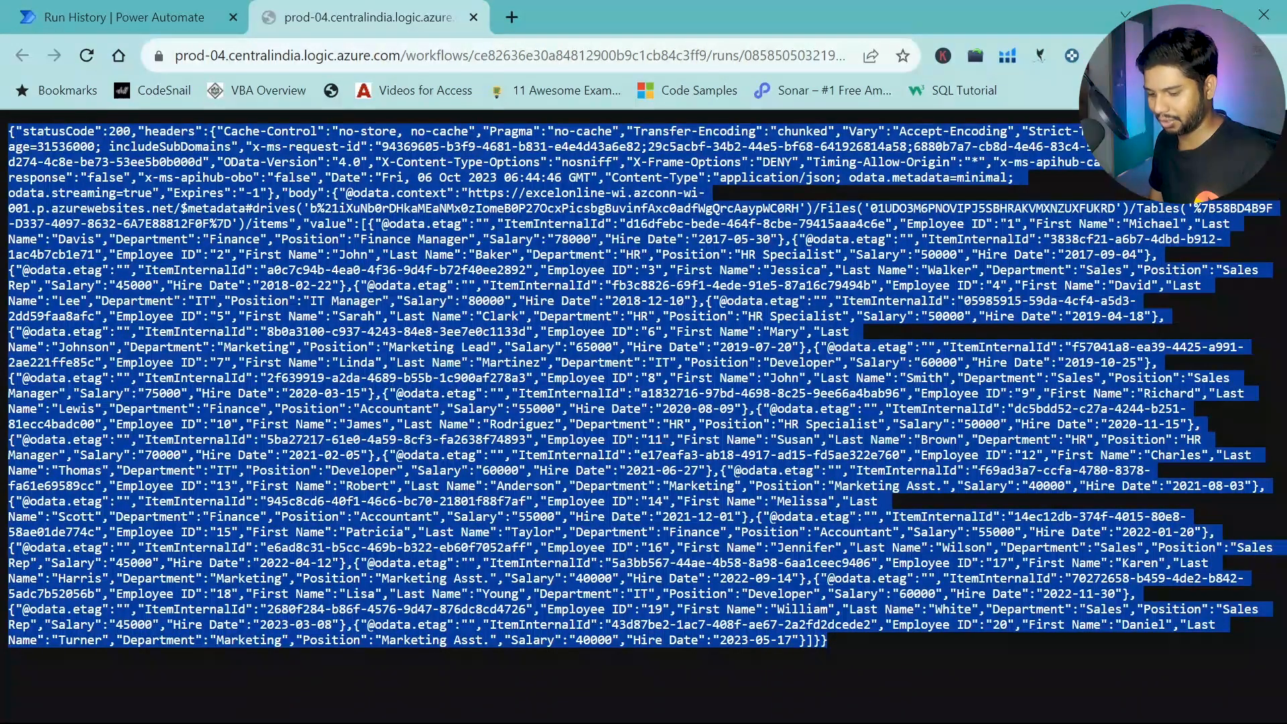
Search the web for "json formatter" in a new browser tab and open the jsonformatter.org result
{"action": "left_click", "coordinate": [517, 16]}
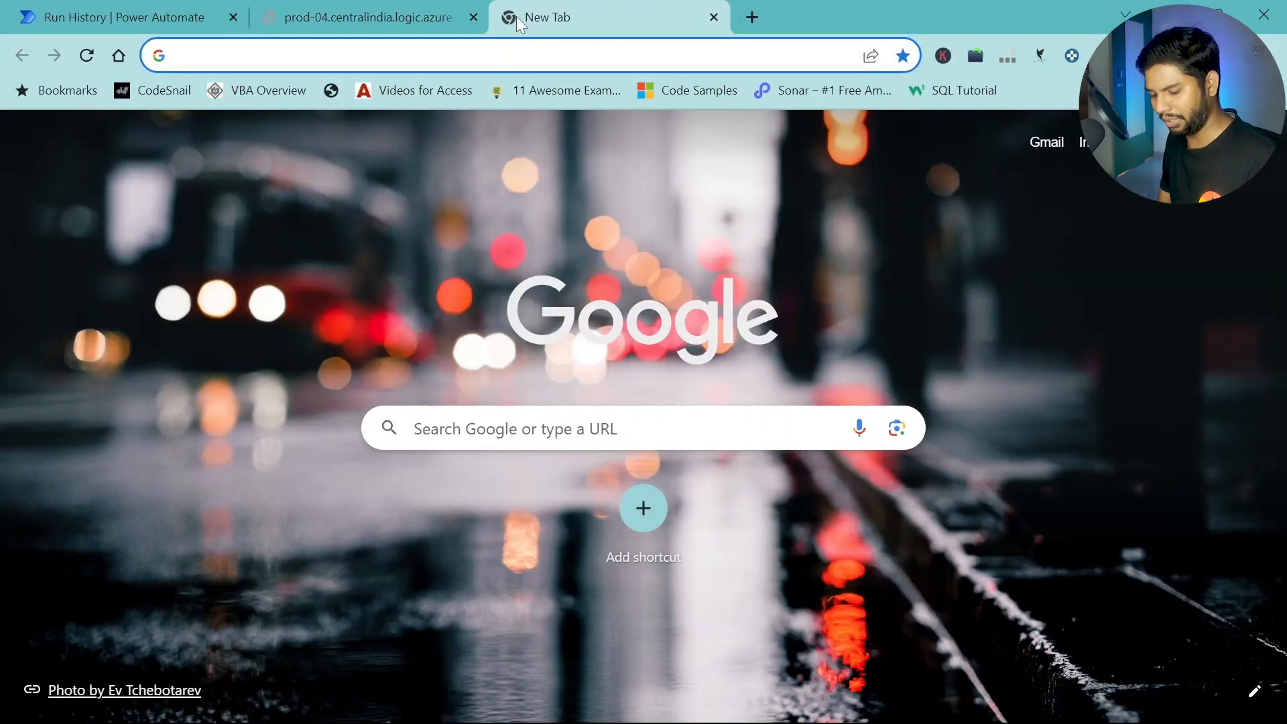
{"action": "type", "text": "json"}
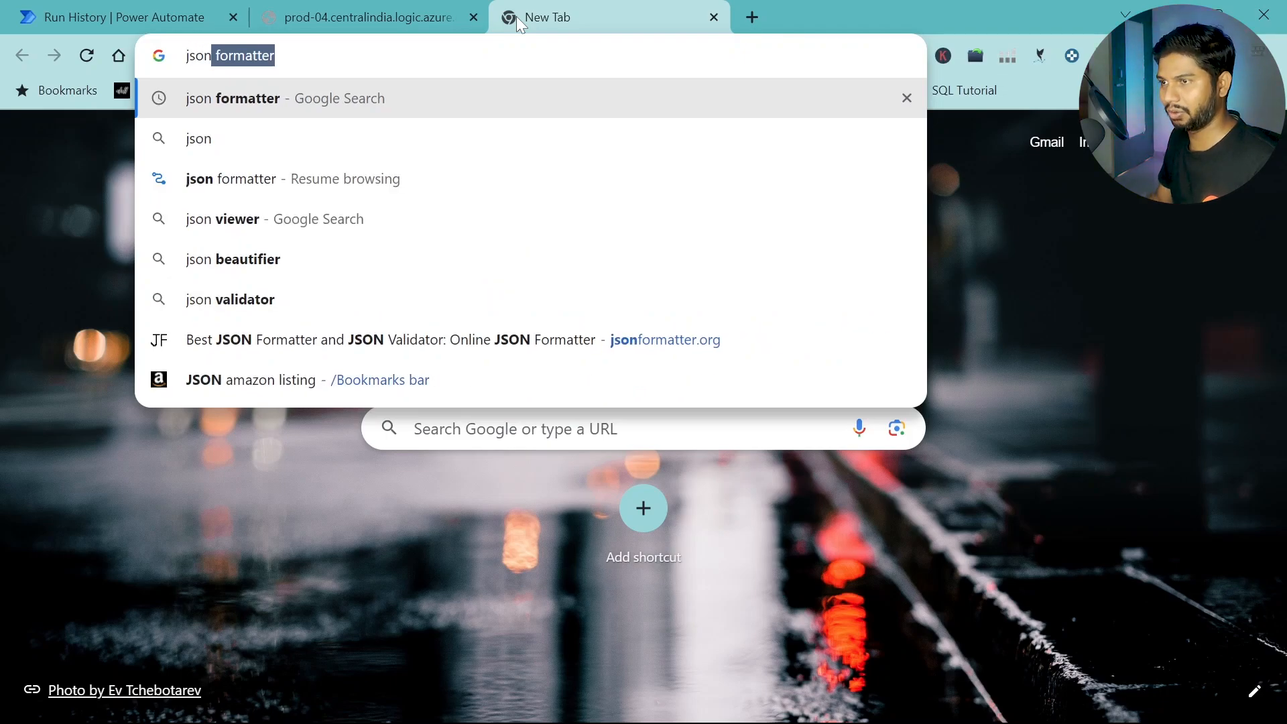
{"action": "key", "text": "Return"}
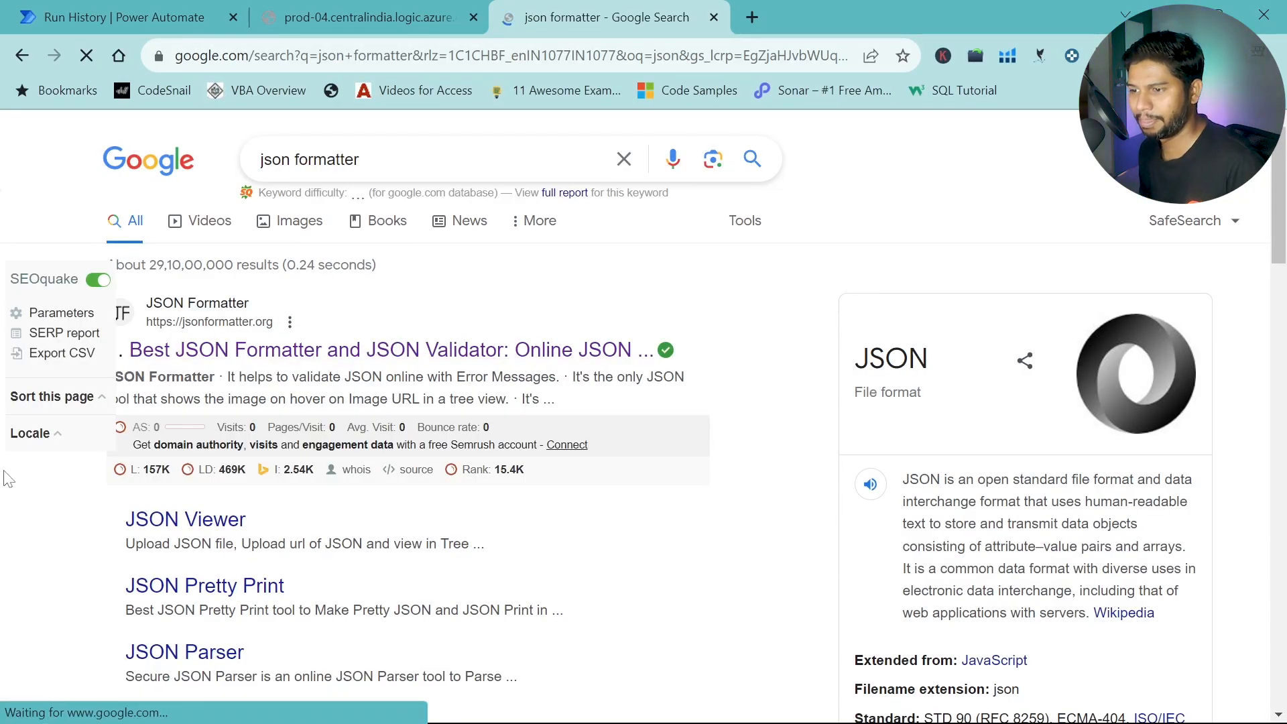
{"action": "left_click", "coordinate": [285, 351]}
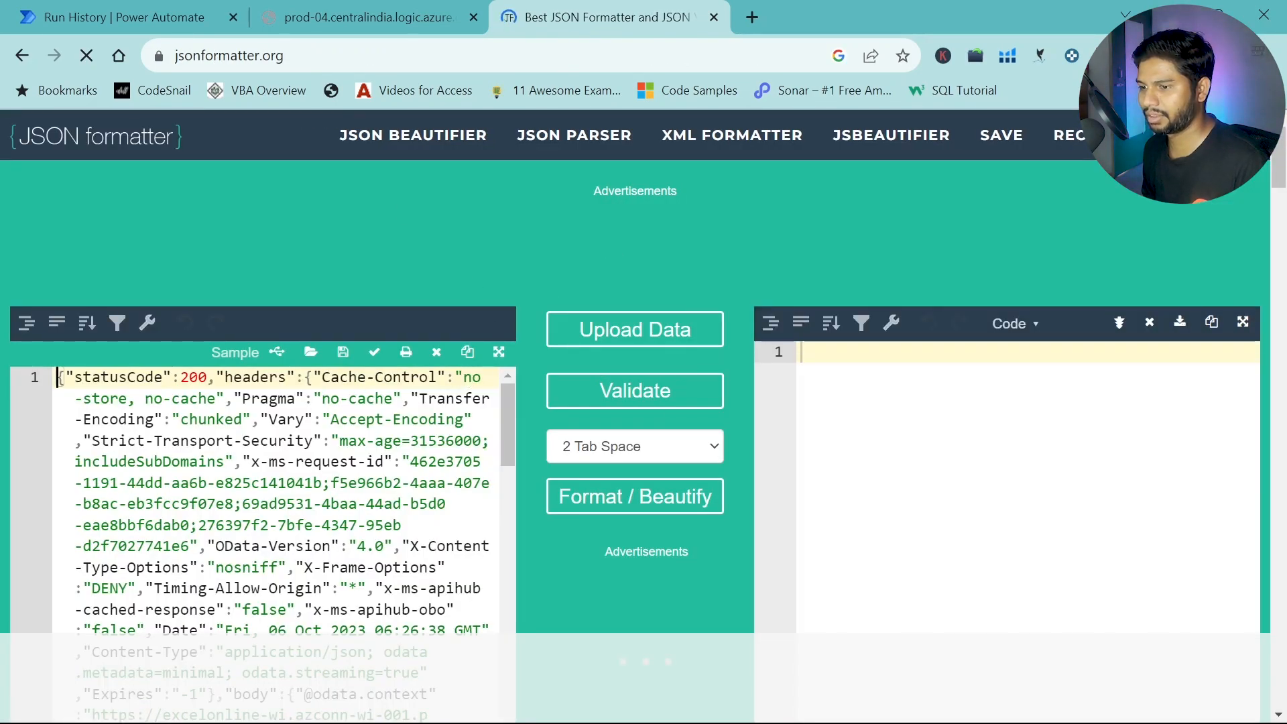
Replace the JSON in the formatter's input editor with the copied flow output and dismiss the overlaying advertisement
{"action": "key", "text": "ctrl+a"}
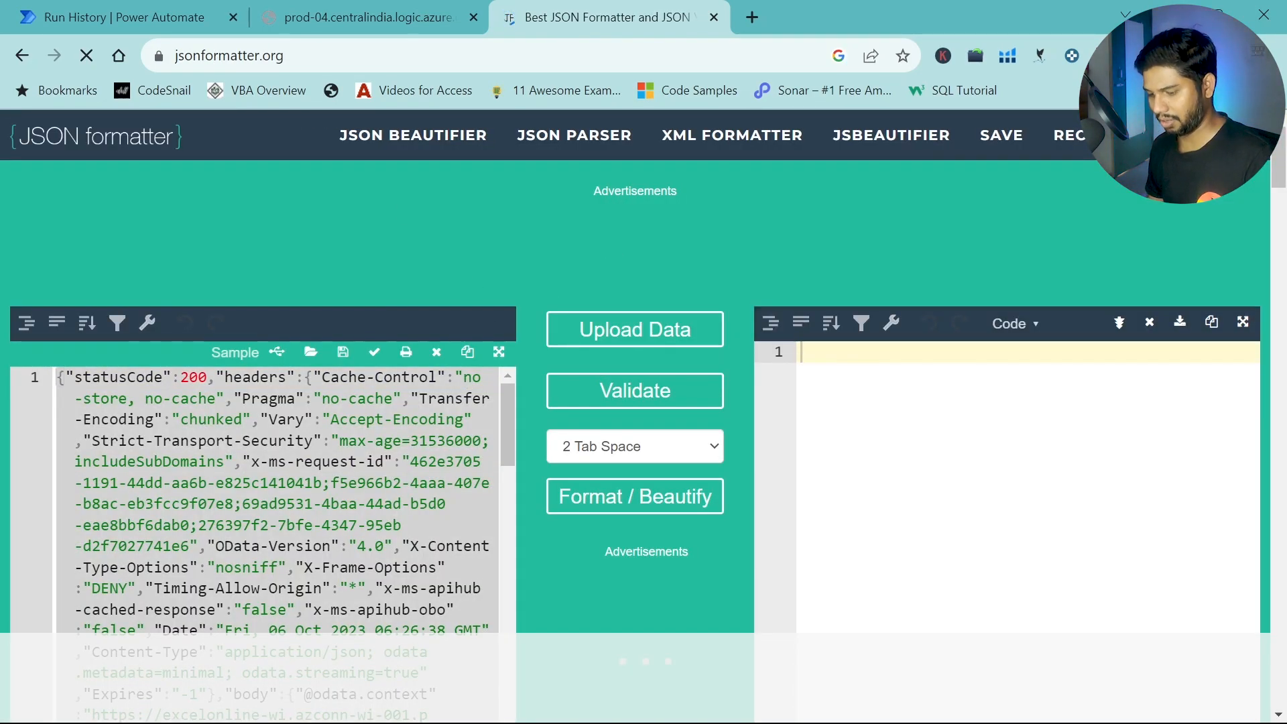
{"action": "key", "text": "ctrl+v"}
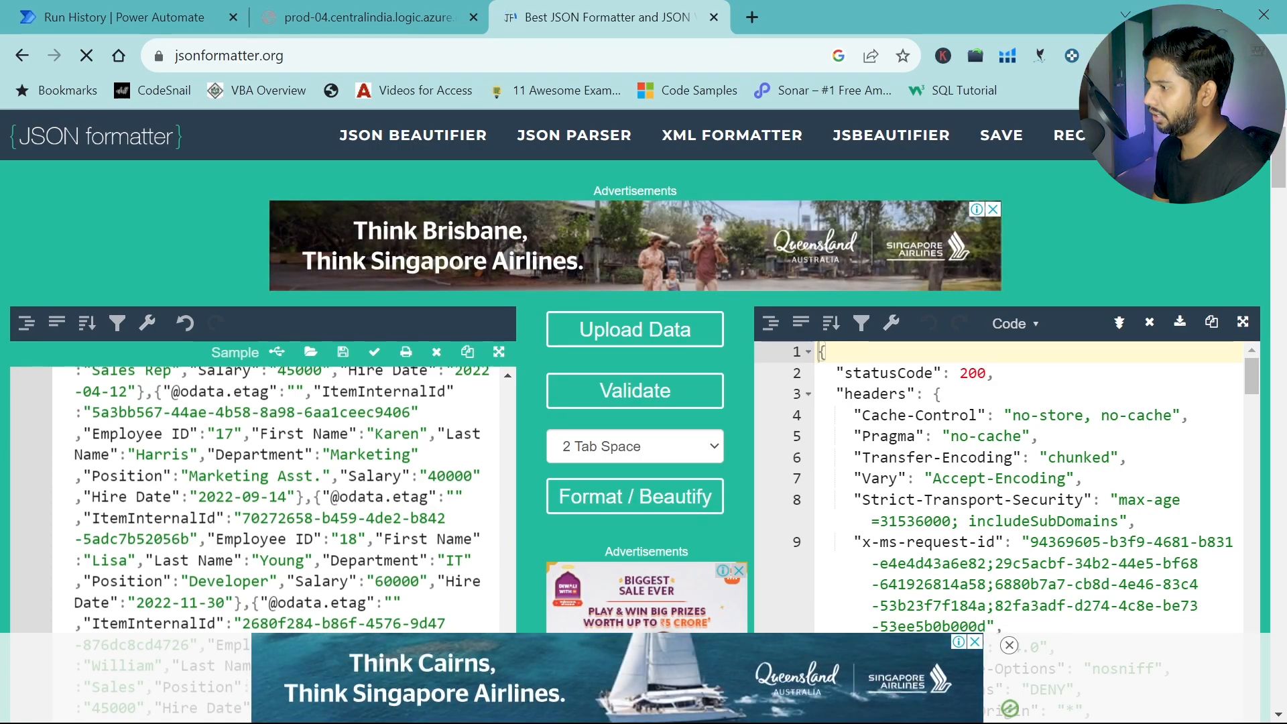
{"action": "left_click", "coordinate": [976, 643]}
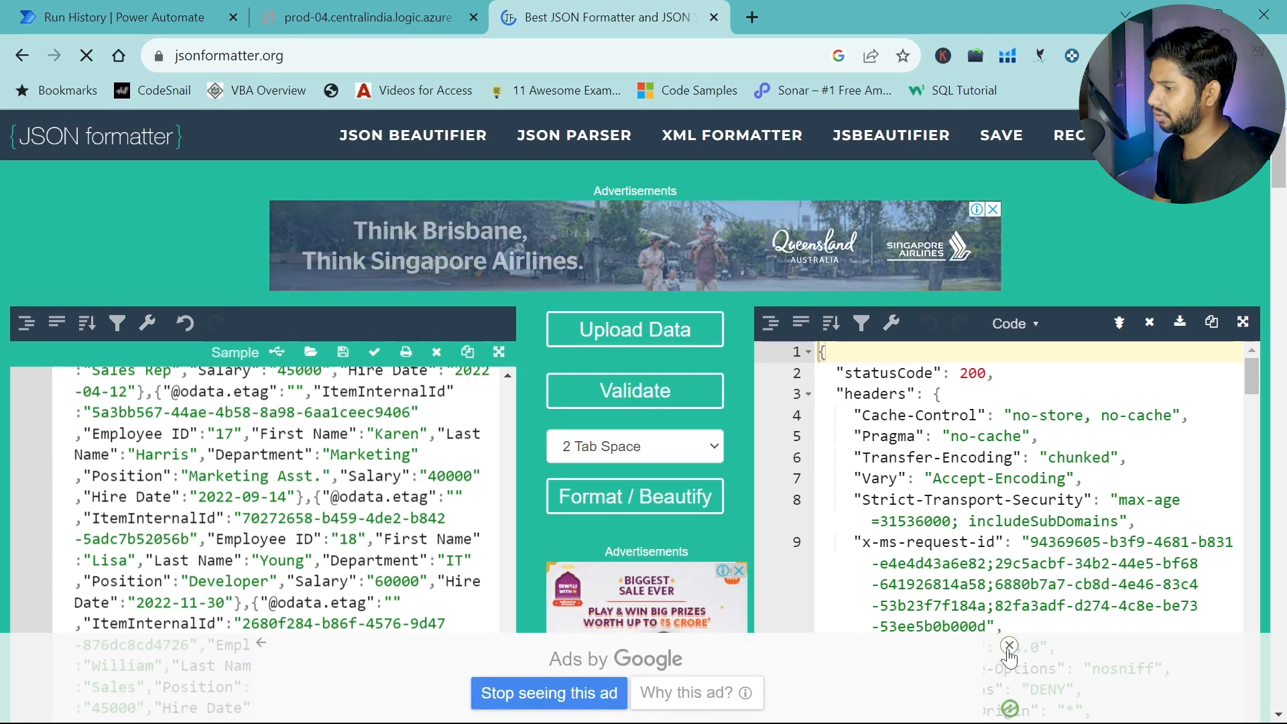
Examine the formatted JSON from the headers through the body to the start of the "value" array
{"action": "scroll", "coordinate": [1006, 529], "scroll_direction": "down", "scroll_amount": 4}
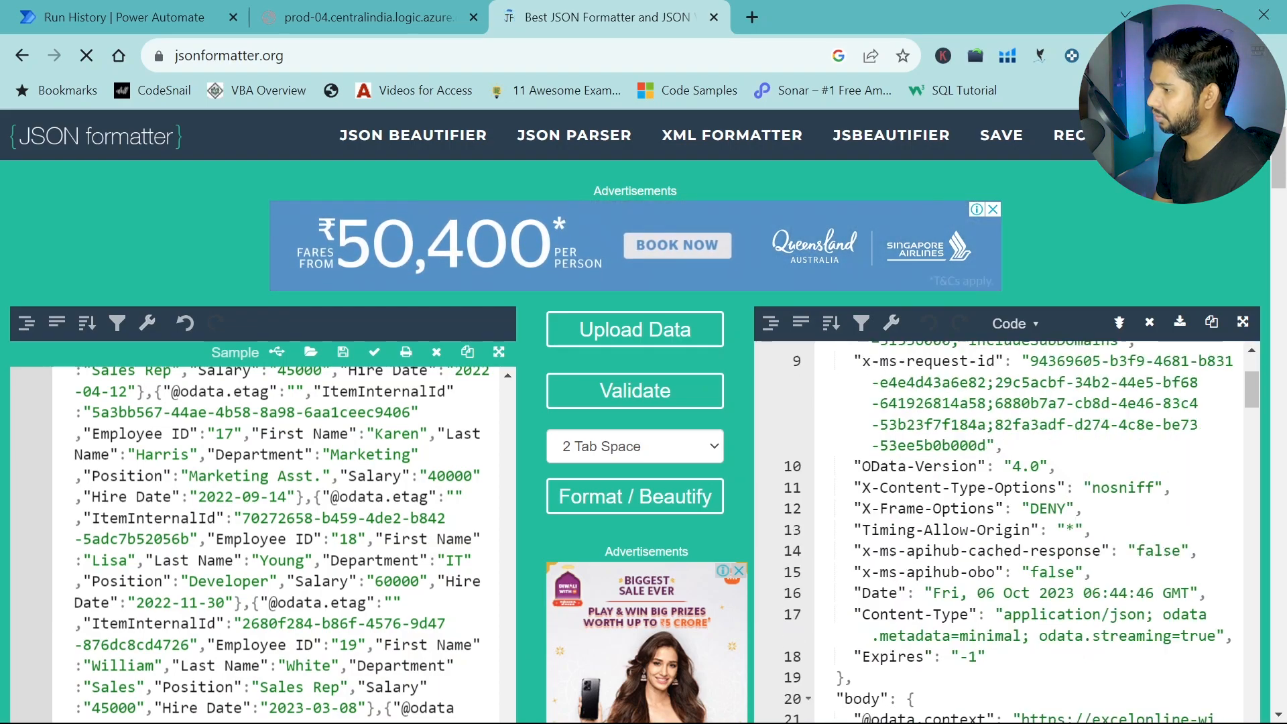
{"action": "scroll", "coordinate": [1006, 529], "scroll_direction": "down", "scroll_amount": 3}
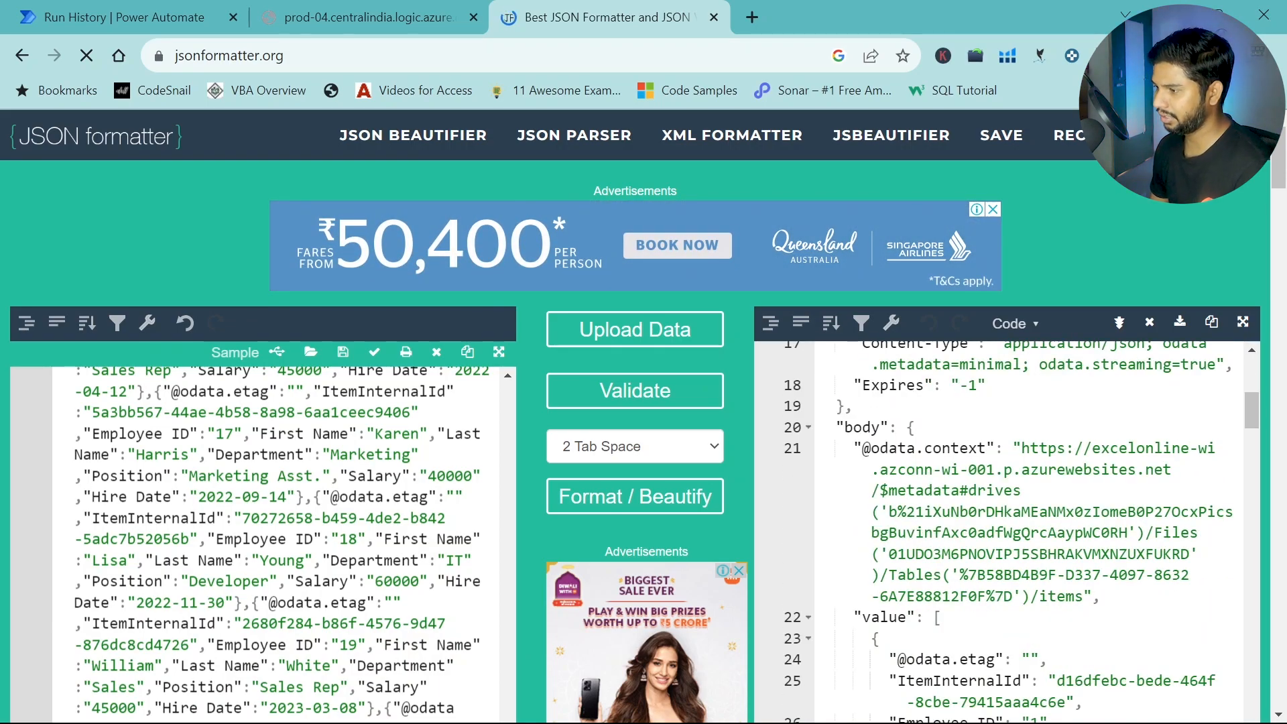
{"action": "scroll", "coordinate": [1006, 530], "scroll_direction": "down", "scroll_amount": 3}
{"action": "left_click", "coordinate": [898, 437]}
{"action": "left_click_drag", "start_coordinate": [898, 437], "coordinate": [908, 437]}
{"action": "scroll", "coordinate": [1005, 530], "scroll_direction": "down", "scroll_amount": 2}
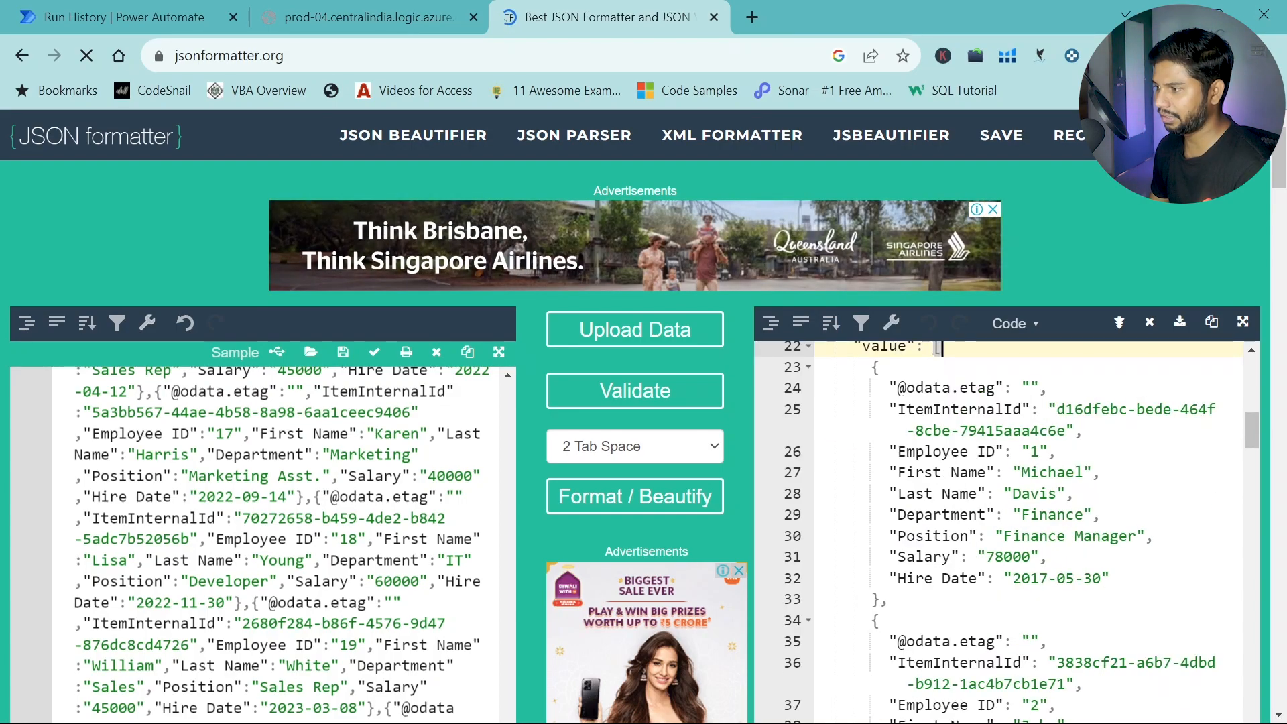
{"action": "scroll", "coordinate": [1005, 529], "scroll_direction": "up", "scroll_amount": 2}
{"action": "scroll", "coordinate": [1005, 530], "scroll_direction": "down", "scroll_amount": 2}
{"action": "scroll", "coordinate": [1006, 530], "scroll_direction": "up", "scroll_amount": 2}
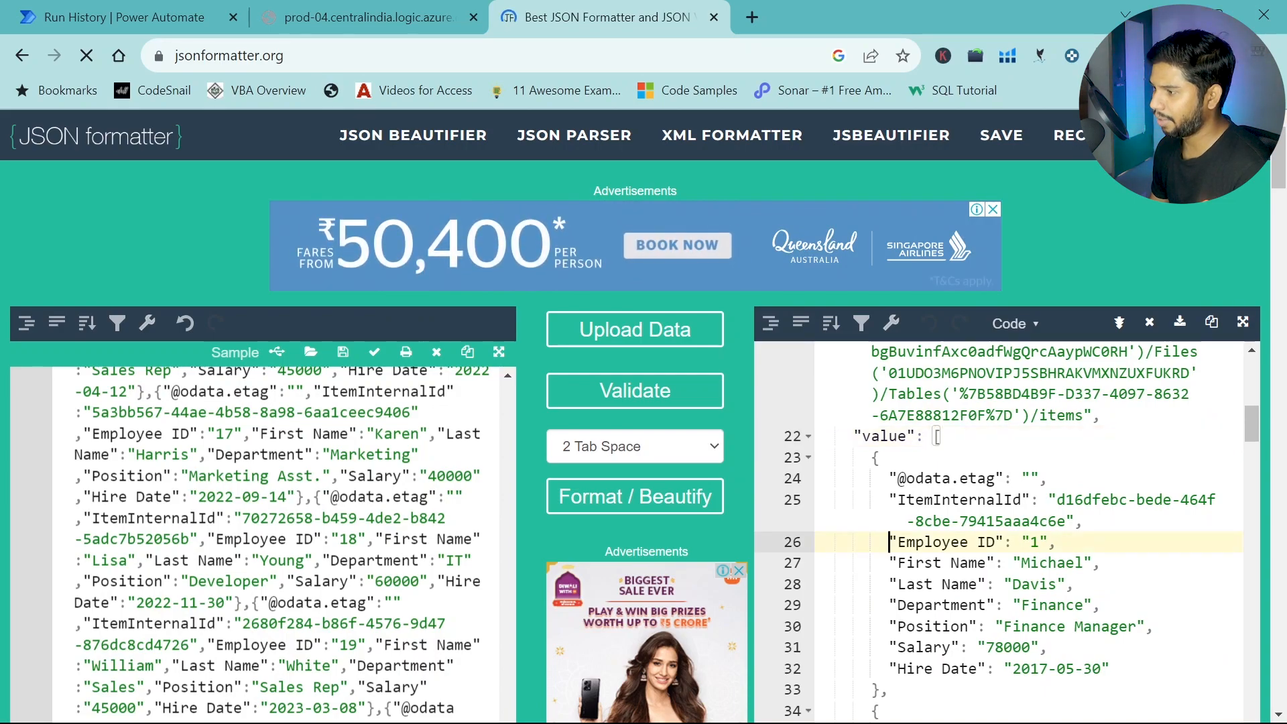
Go through the first employee record in the "value" array field by field, from First Name to Hire Date
{"action": "key", "text": "Down"}
{"action": "key", "text": "Home"}
{"action": "key", "text": "shift+End"}
{"action": "key", "text": "Down"}
{"action": "key", "text": "Home"}
{"action": "key", "text": "shift+End"}
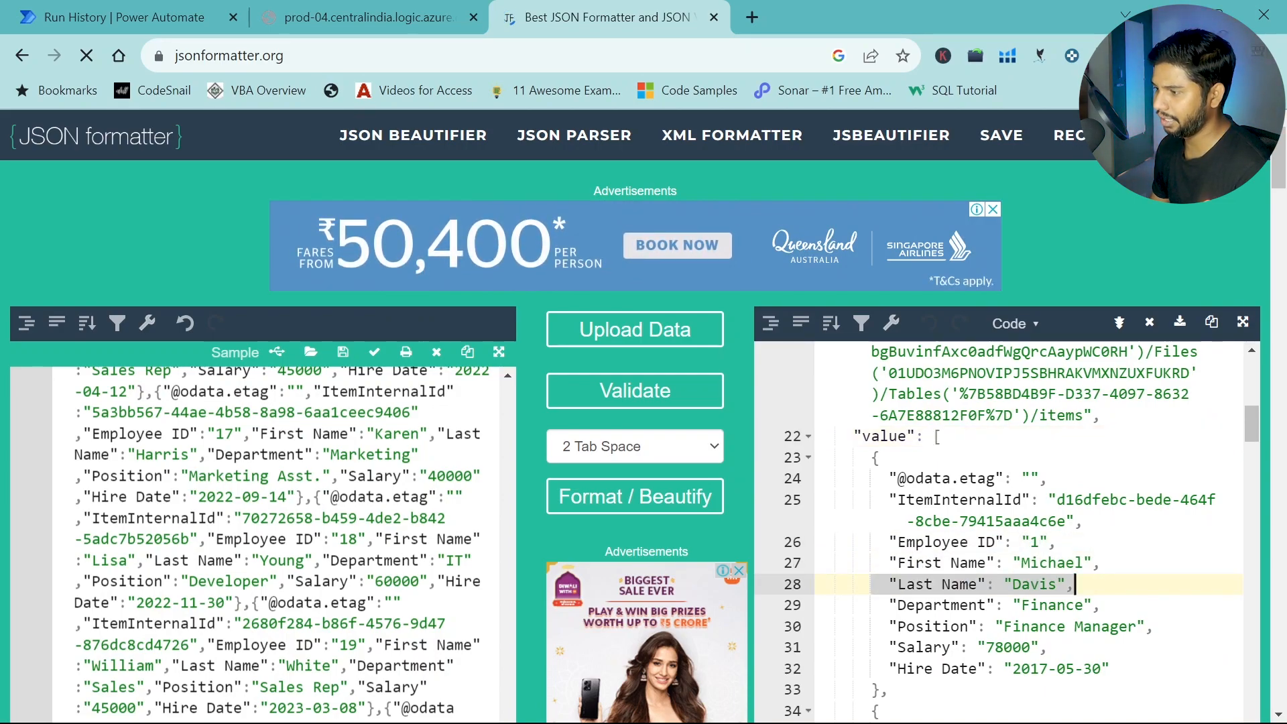
{"action": "key", "text": "Down"}
{"action": "key", "text": "Home"}
{"action": "key", "text": "shift+End"}
{"action": "key", "text": "Down"}
{"action": "key", "text": "Home"}
{"action": "key", "text": "shift+End"}
{"action": "key", "text": "Down"}
{"action": "key", "text": "Home"}
{"action": "key", "text": "shift+End"}
{"action": "key", "text": "Down"}
{"action": "key", "text": "Home"}
{"action": "key", "text": "shift+End"}
Review the subsequent employee records in the "value" array, highlighting individual record blocks up to Employee ID 5
{"action": "scroll", "coordinate": [1029, 533], "scroll_direction": "down", "scroll_amount": 4}
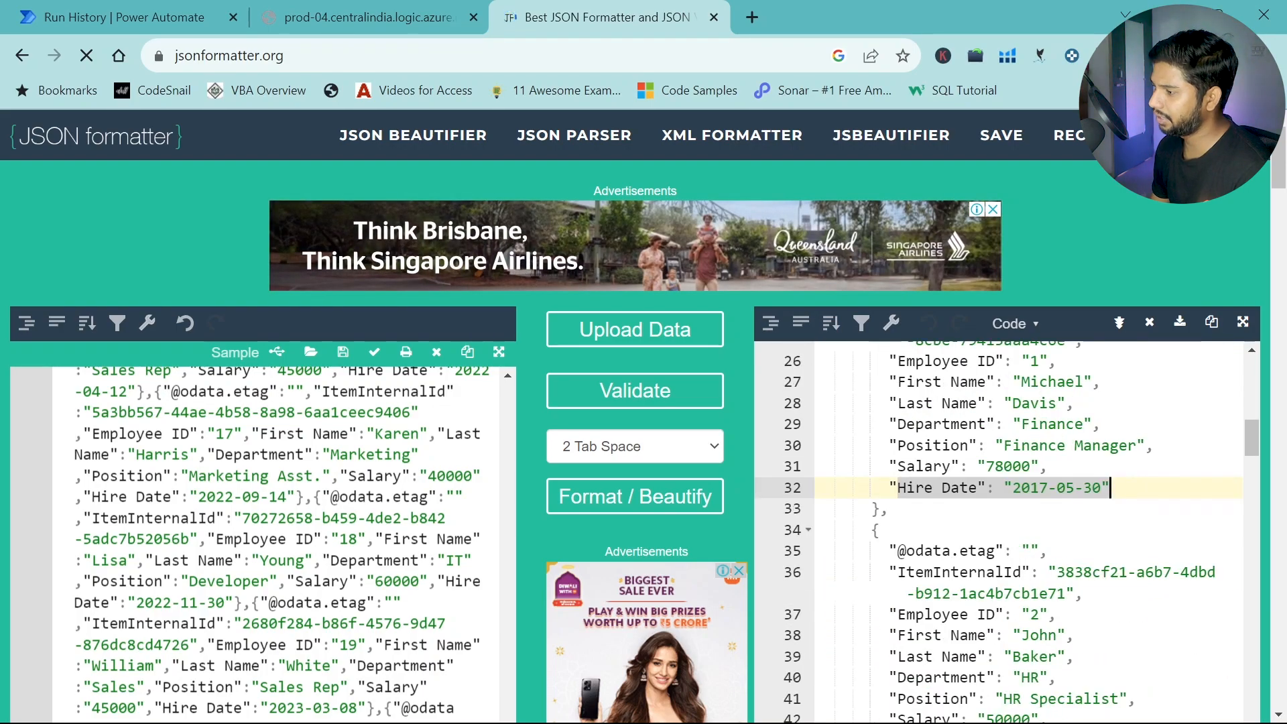
{"action": "scroll", "coordinate": [1028, 533], "scroll_direction": "up", "scroll_amount": 1}
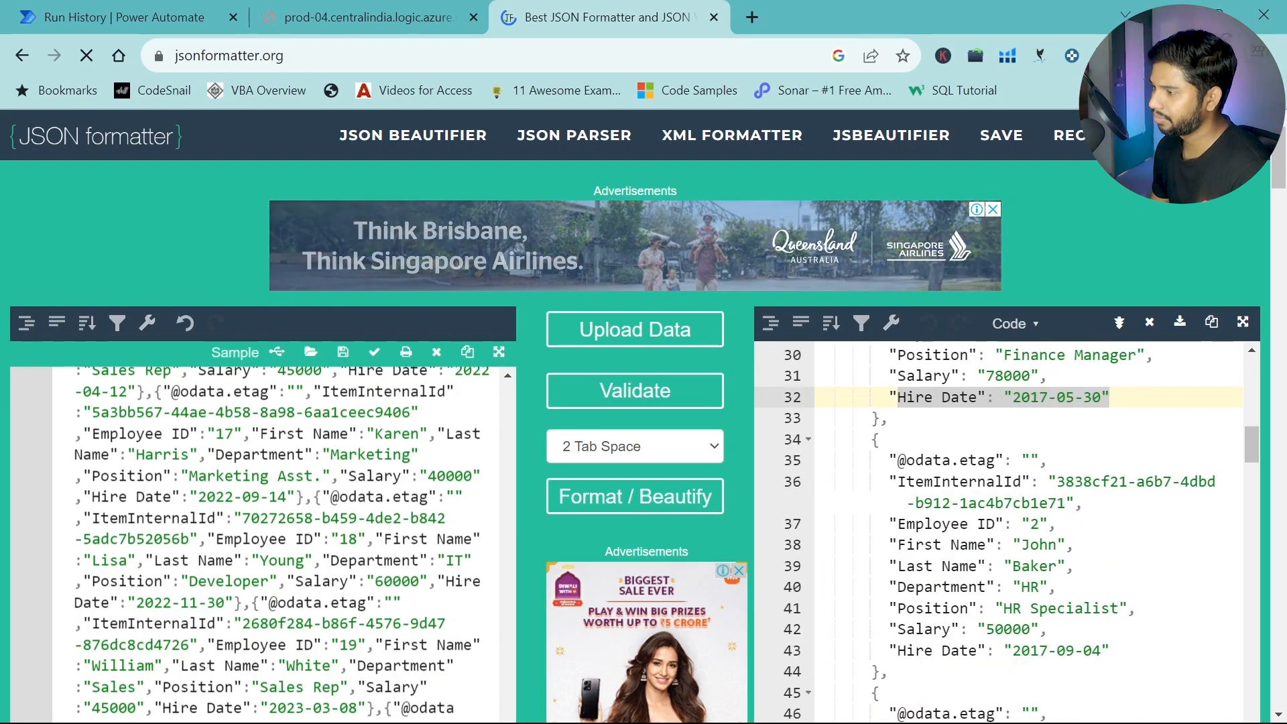
{"action": "left_click_drag", "start_coordinate": [1030, 523], "coordinate": [961, 507]}
{"action": "scroll", "coordinate": [1116, 610], "scroll_direction": "down", "scroll_amount": 4}
{"action": "scroll", "coordinate": [1066, 584], "scroll_direction": "down", "scroll_amount": 3}
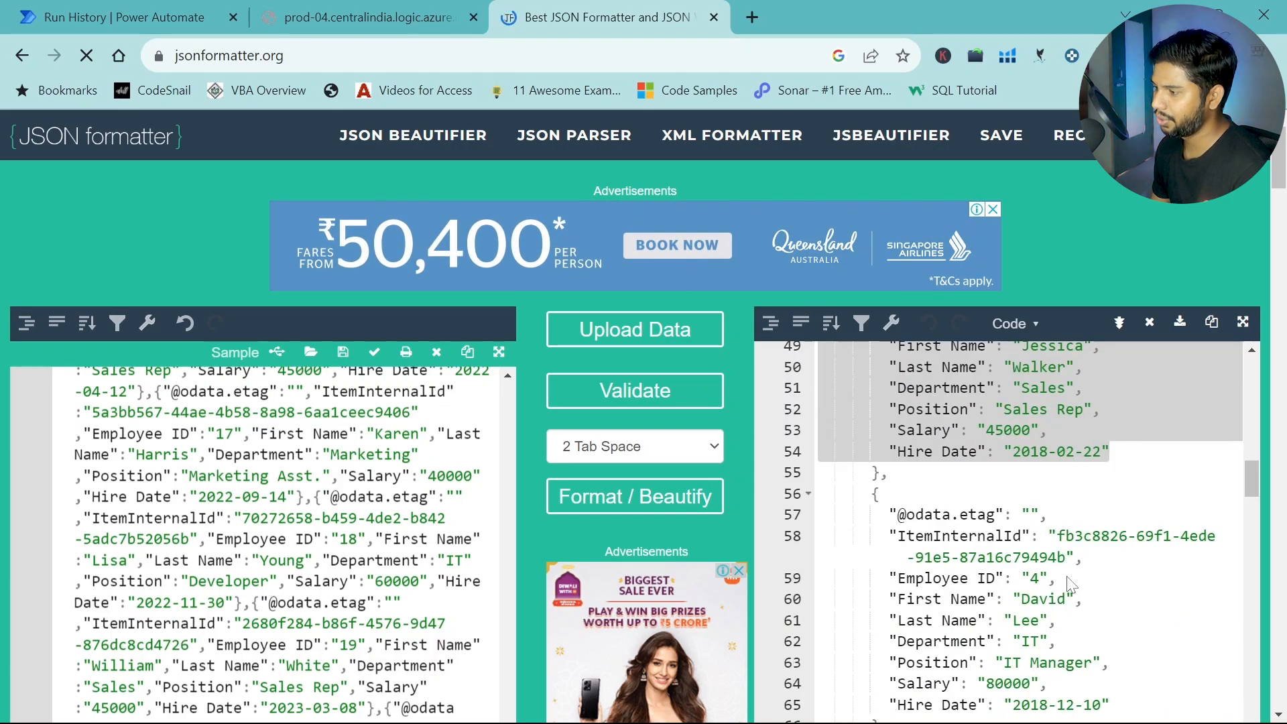
{"action": "left_click", "coordinate": [1071, 594]}
{"action": "scroll", "coordinate": [1072, 593], "scroll_direction": "down", "scroll_amount": 4}
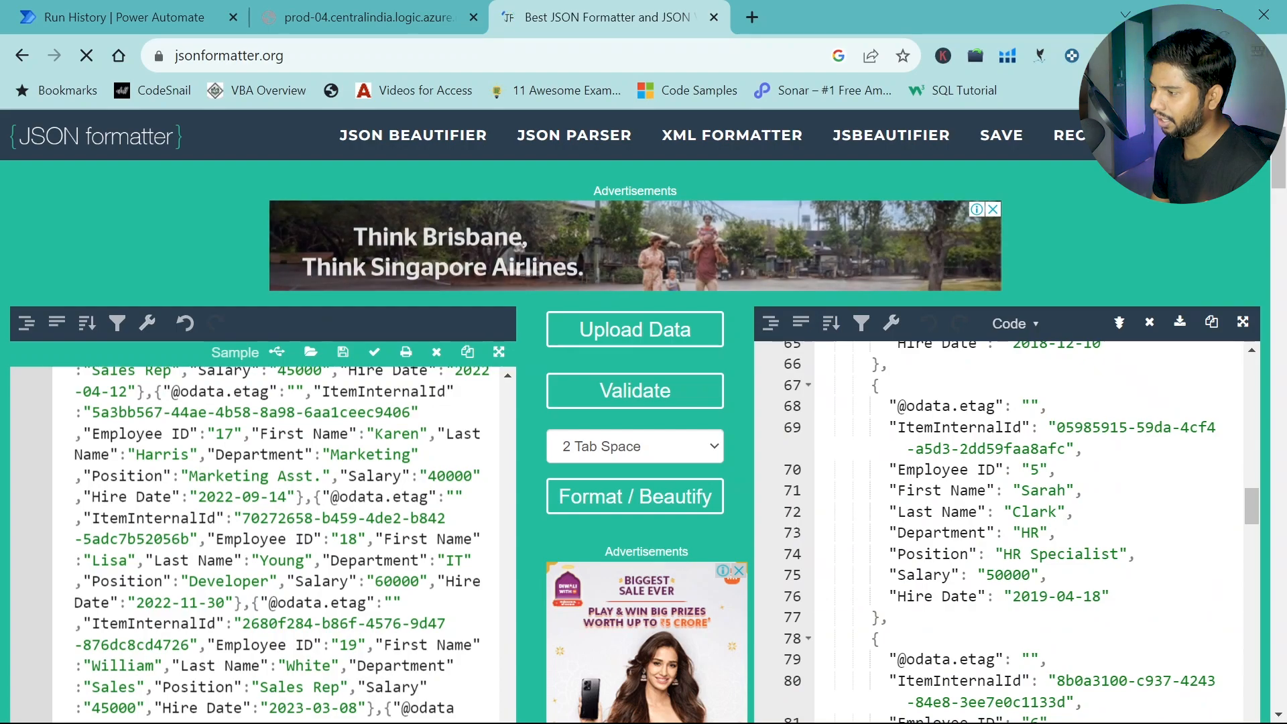
{"action": "left_click_drag", "start_coordinate": [1110, 596], "coordinate": [933, 427]}
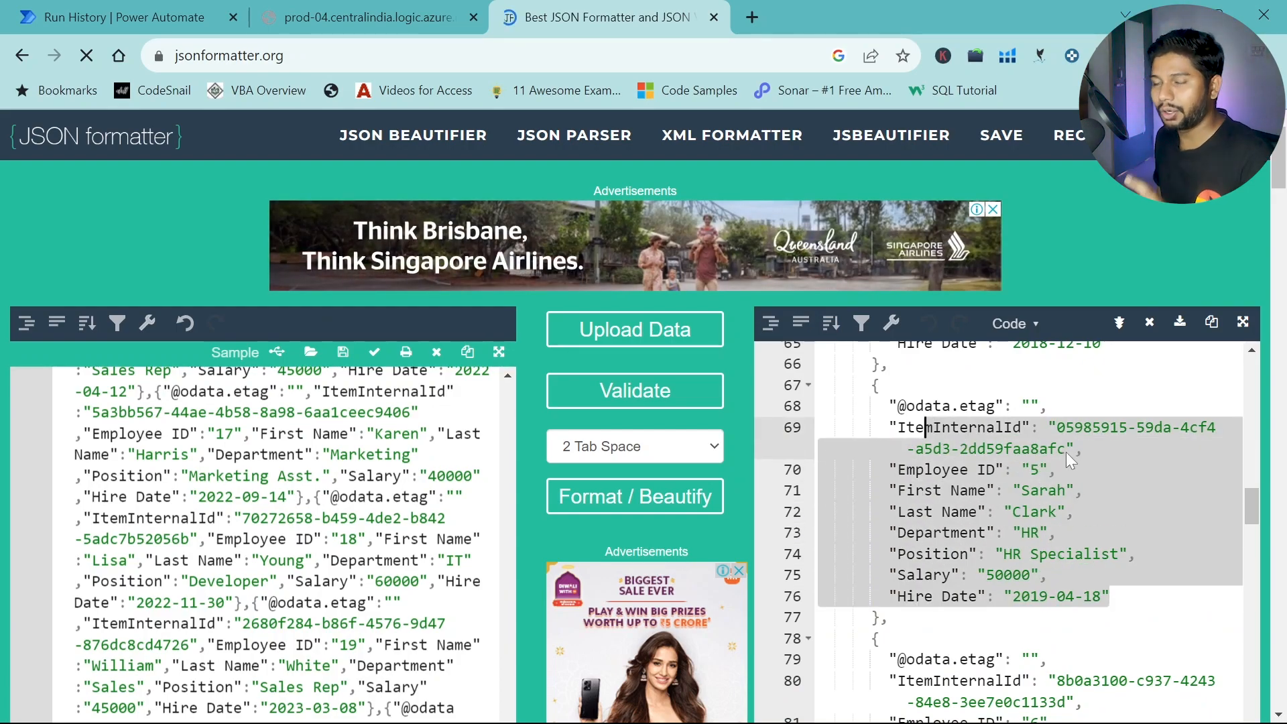